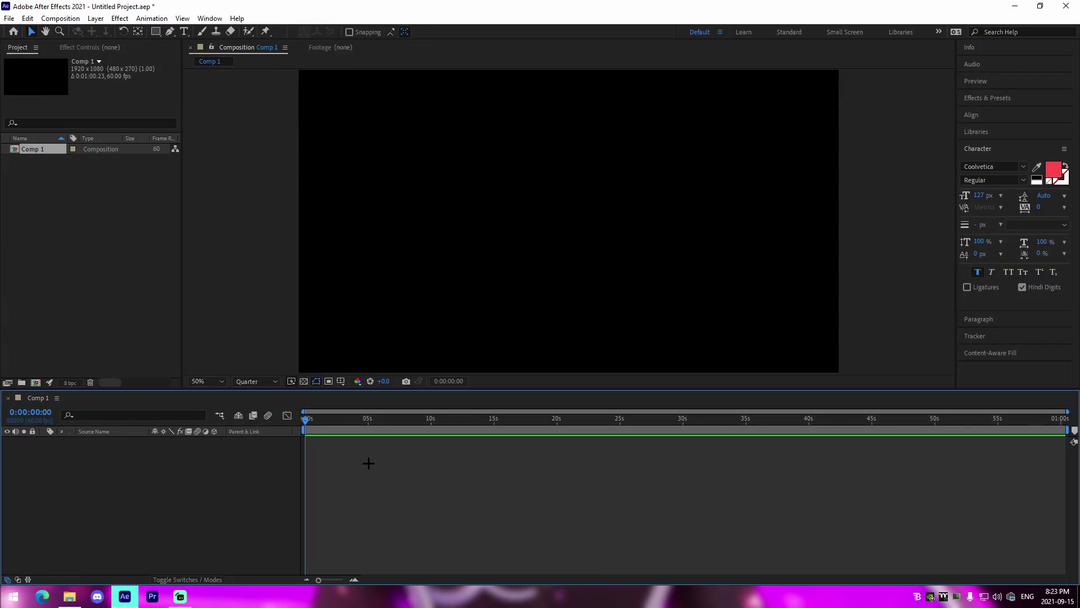
# Step: Import the two Fortnite gameplay clips from the Joji folder into the project
pyautogui.moveTo(70, 597)
pyautogui.click(83, 560)
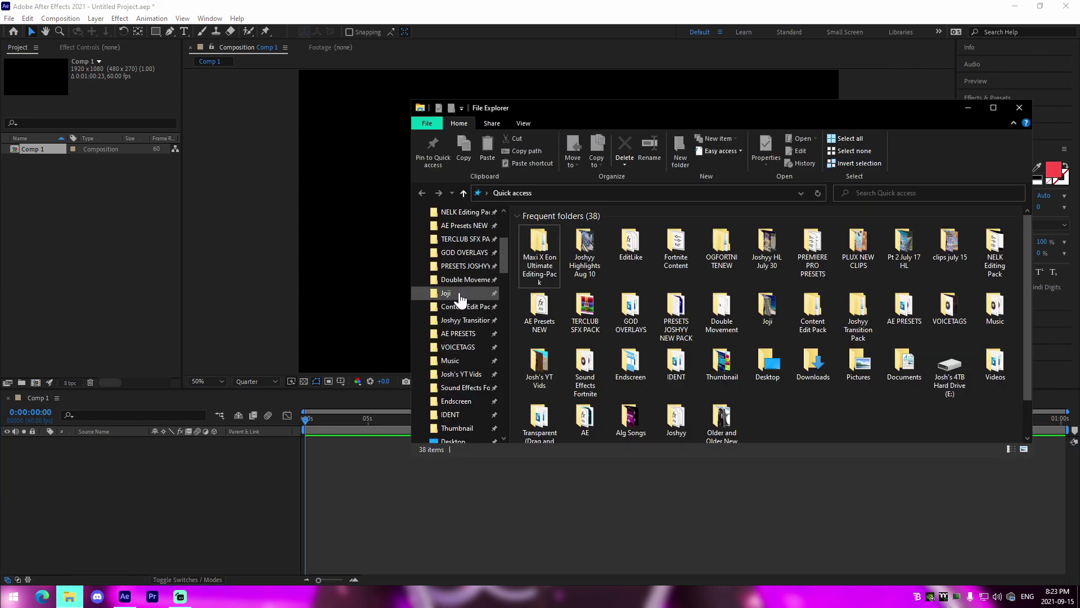
pyautogui.click(460, 295)
pyautogui.moveTo(512, 265); pyautogui.dragTo(608, 269)
pyautogui.moveTo(611, 248); pyautogui.dragTo(67, 261)
# Step: Add the first gameplay clip at the start of Comp 1 and cut off everything after 0:00:04:07
pyautogui.moveTo(46, 159); pyautogui.dragTo(357, 429)
pyautogui.click(323, 428)
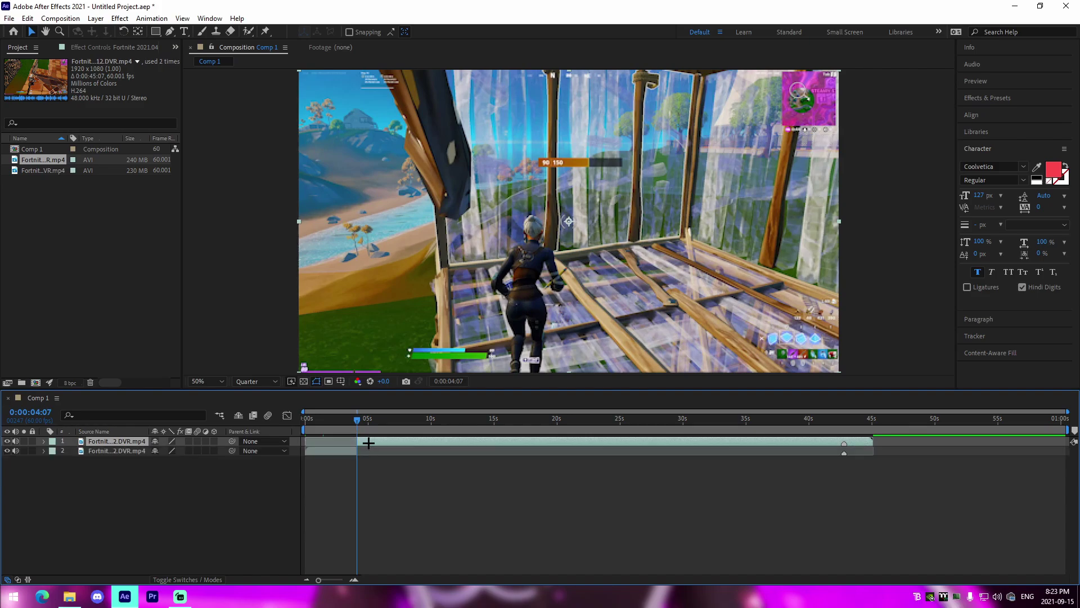
pyautogui.hotkey('ctrl', 'shift', 'd')
pyautogui.press('Delete')
# Step: Add the second clip below the first, trimming it to start at 0:00:04:07 and end at about 9 seconds
pyautogui.moveTo(66, 170); pyautogui.dragTo(341, 455)
pyautogui.hotkey('ctrl', 'shift', 'd')
pyautogui.click(349, 459)
pyautogui.press('Delete')
pyautogui.moveTo(406, 421); pyautogui.dragTo(269, 484)
pyautogui.click(439, 452)
pyautogui.hotkey('ctrl', 'shift', 'd')
pyautogui.press('Delete')
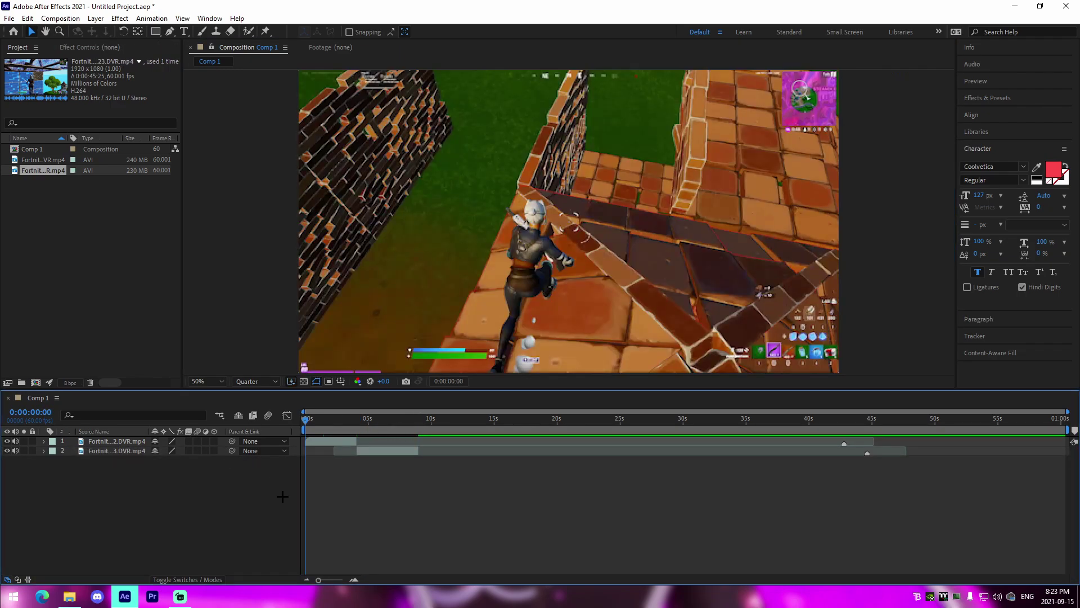
# Step: Go to the cut between the two clips at 0:00:04:07 and create an adjustment layer above them
pyautogui.click(353, 579)
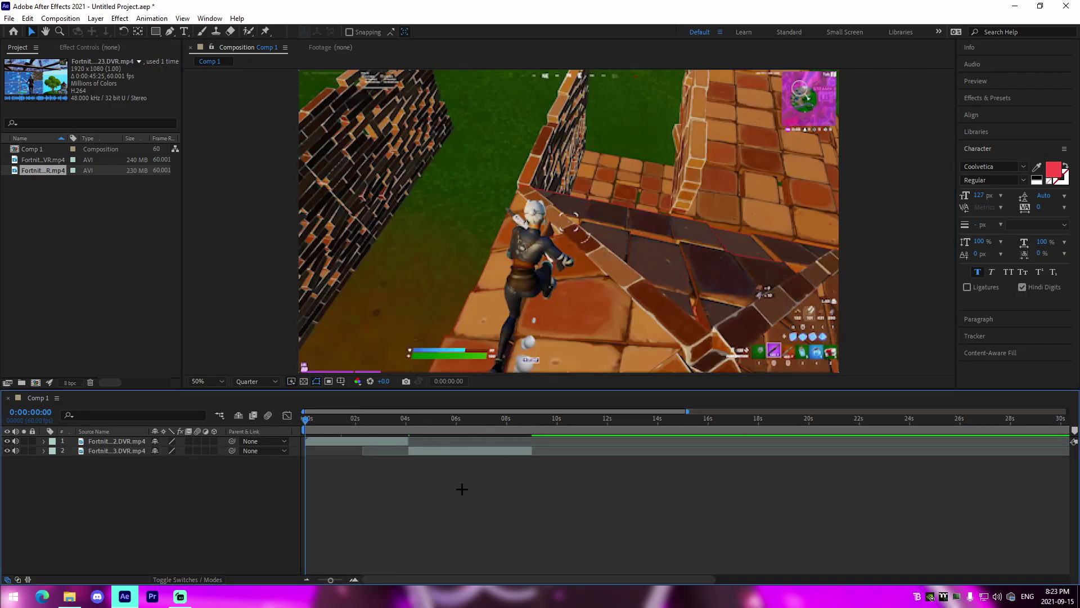
pyautogui.click(354, 580)
pyautogui.moveTo(346, 419); pyautogui.dragTo(503, 450)
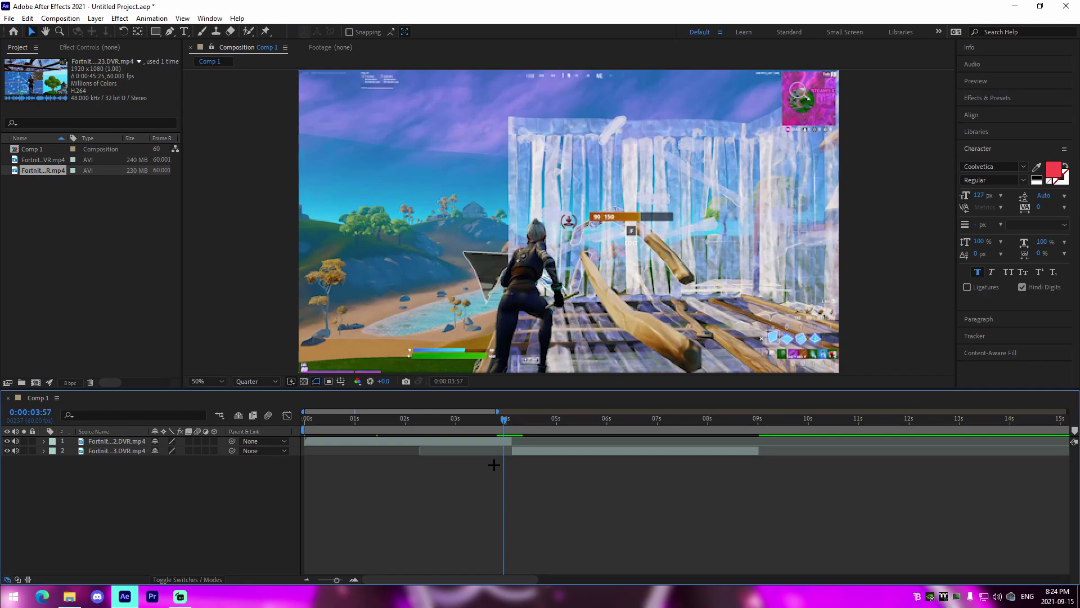
pyautogui.click(355, 580)
pyautogui.click(531, 426)
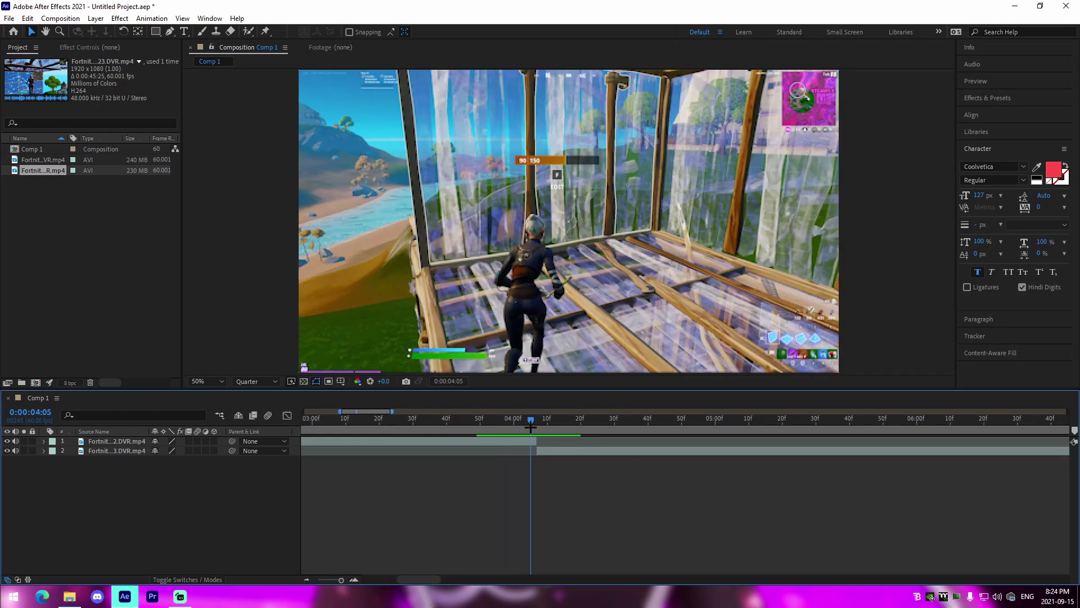
pyautogui.moveTo(531, 426); pyautogui.dragTo(538, 428)
pyautogui.click(533, 440)
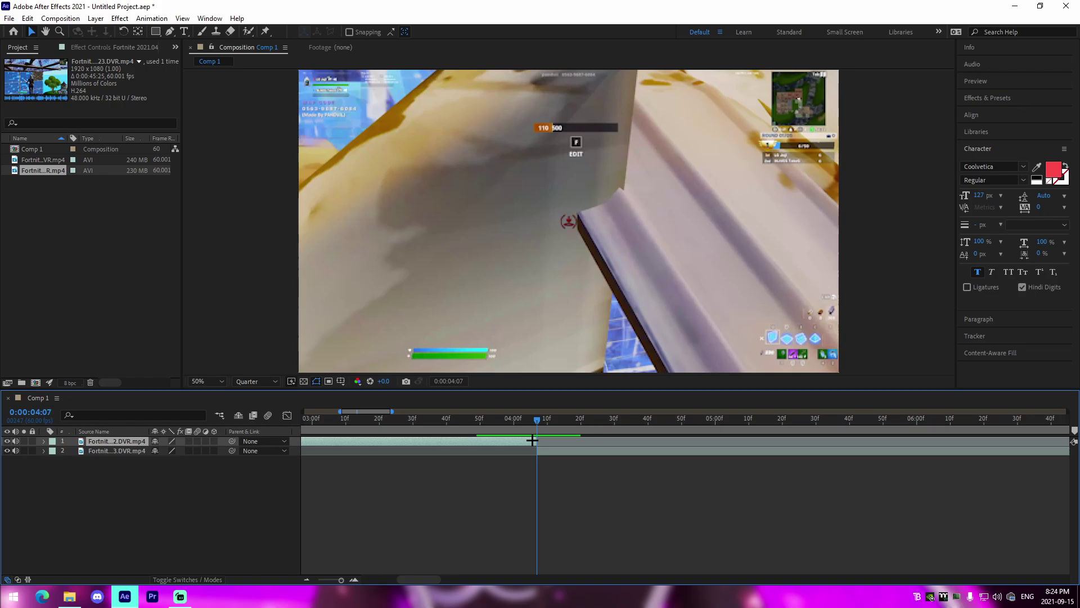
pyautogui.hotkey('ctrl', 'alt', 'y')
# Step: Trim the adjustment layer around the cut, from about 0:00:03:23 to 0:00:05:01
pyautogui.moveTo(522, 428); pyautogui.dragTo(390, 427)
pyautogui.hotkey('ctrl', 'shift', 'd')
pyautogui.click(376, 451)
pyautogui.press('Delete')
pyautogui.moveTo(535, 430); pyautogui.dragTo(628, 426)
pyautogui.click(719, 423)
pyautogui.hotkey('alt', ']')
# Step: Centre the adjustment layer on the cut at 0:00:04:07 and shift the second clip's footage slightly earlier
pyautogui.click(539, 434)
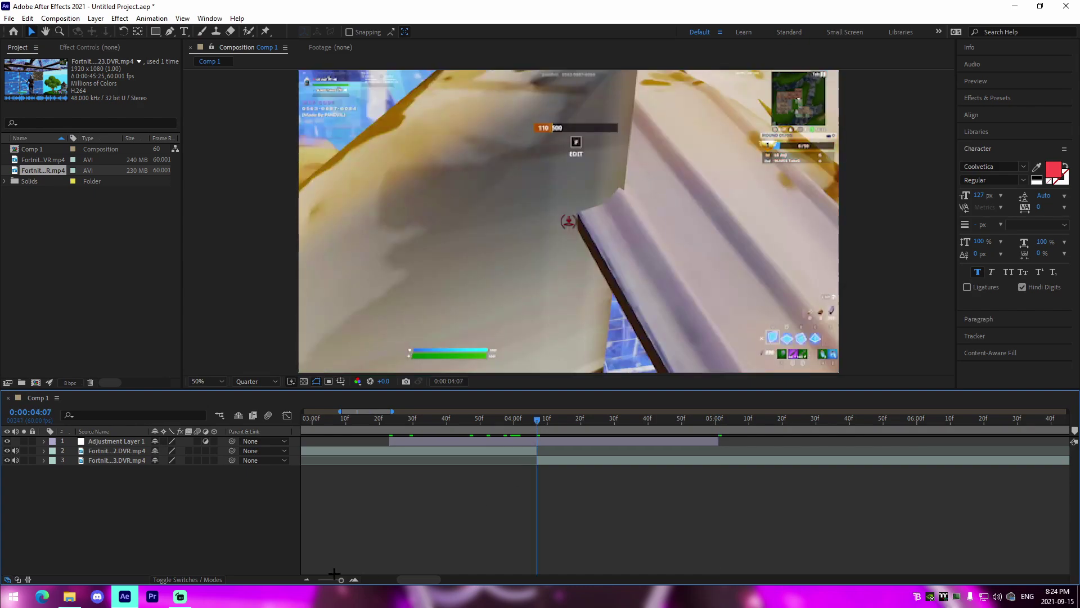
pyautogui.click(307, 580)
pyautogui.click(542, 440)
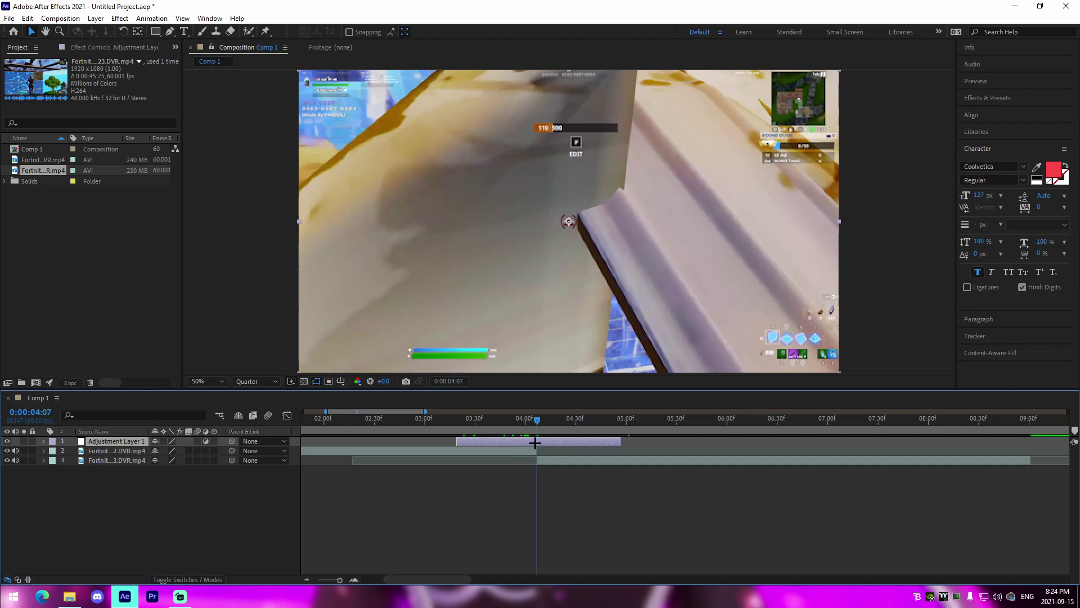
pyautogui.moveTo(565, 460); pyautogui.dragTo(558, 461)
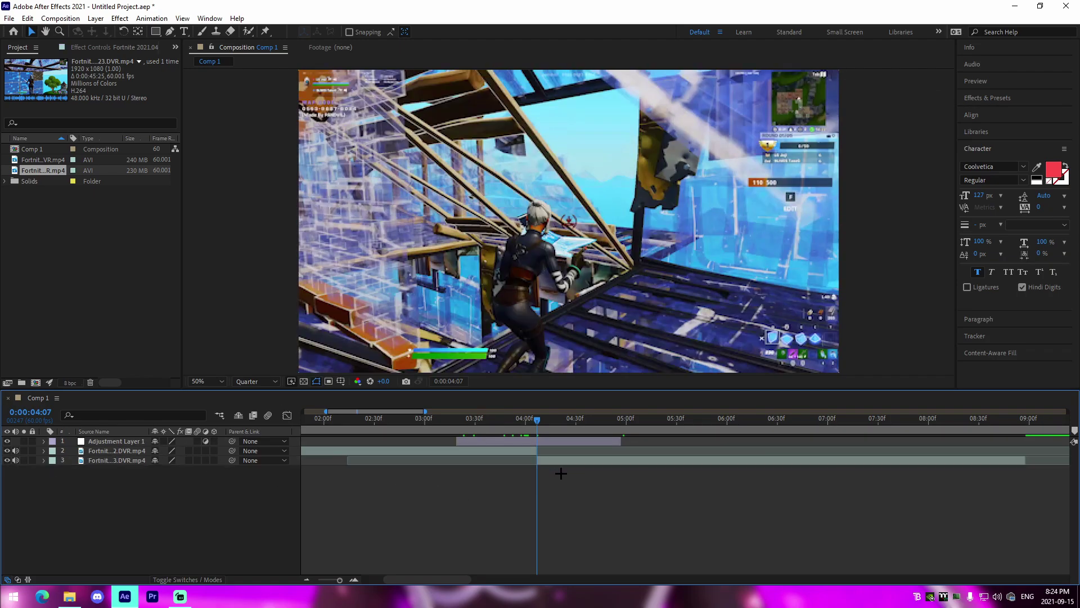
pyautogui.click(354, 580)
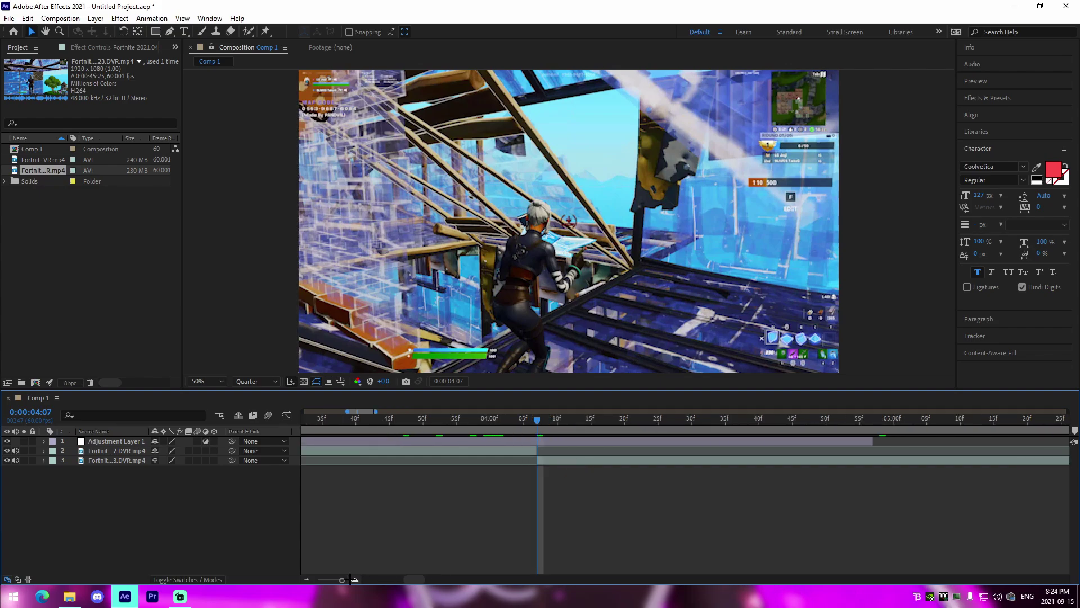
pyautogui.click(306, 579)
# Step: Find the S_BlurMoCurves effect by searching for "blurmo" and apply it to the adjustment layer
pyautogui.click(557, 440)
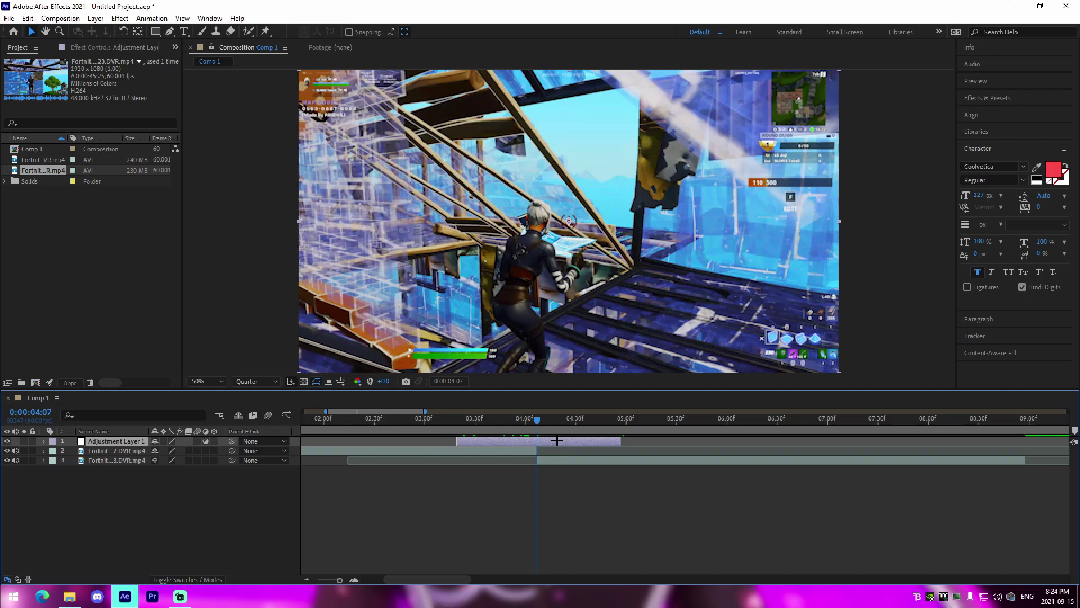
pyautogui.click(987, 98)
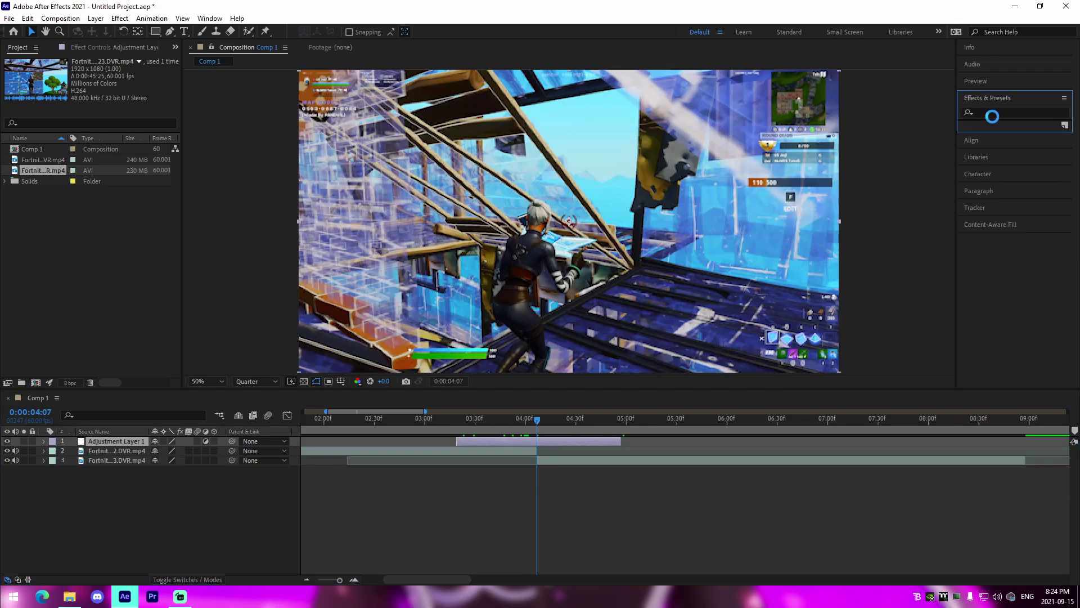
pyautogui.click(991, 112)
pyautogui.write('blurmo')
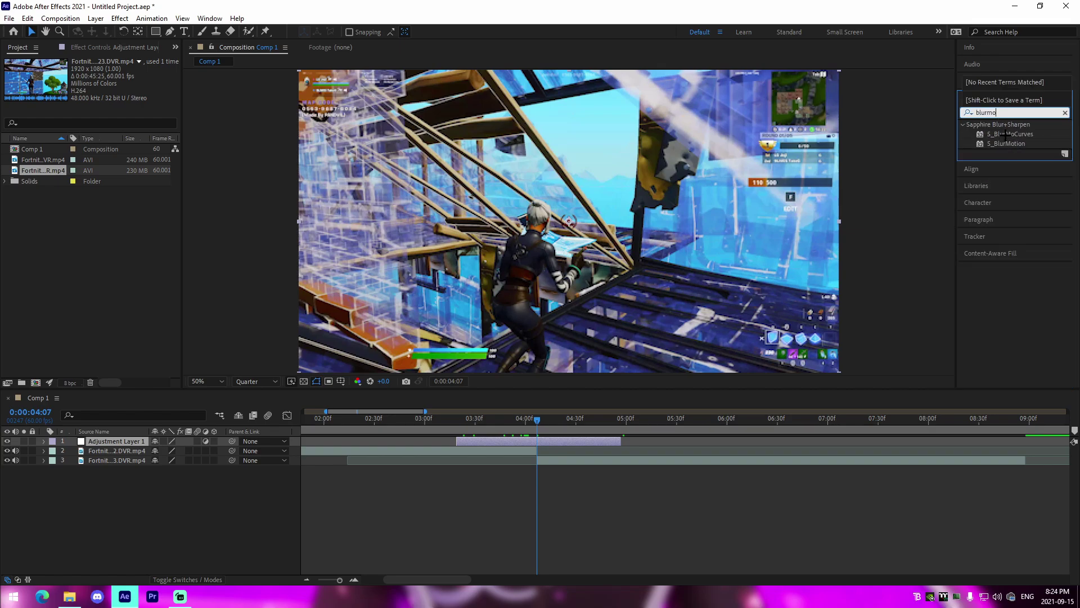
pyautogui.moveTo(1005, 134); pyautogui.dragTo(574, 520)
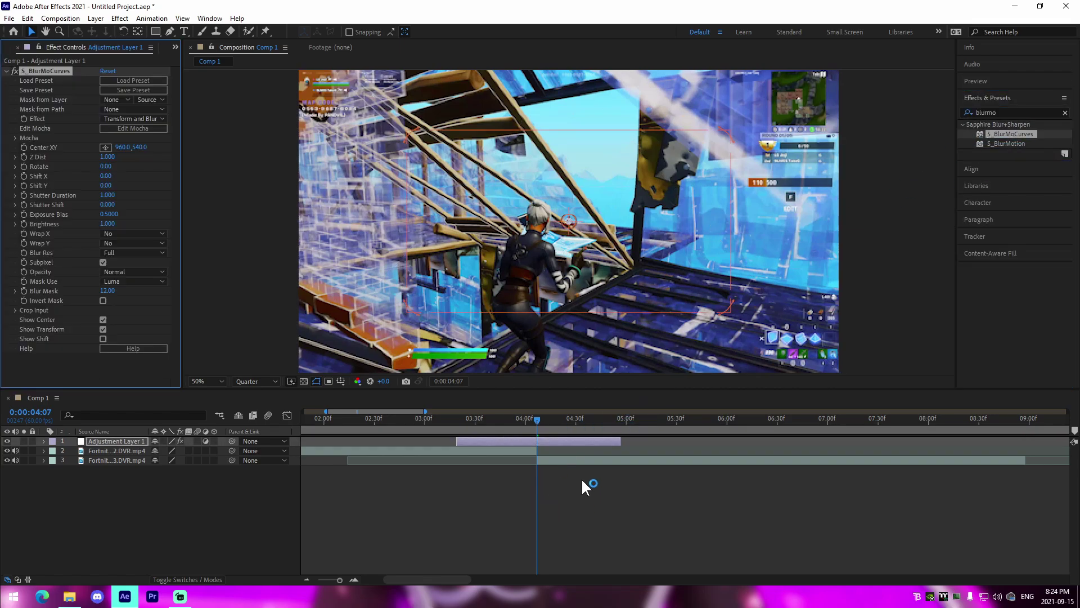
# Step: Start animating Z Dist in S_BlurMoCurves with a keyframe of 1.4 at 0:00:04:07
pyautogui.click(354, 580)
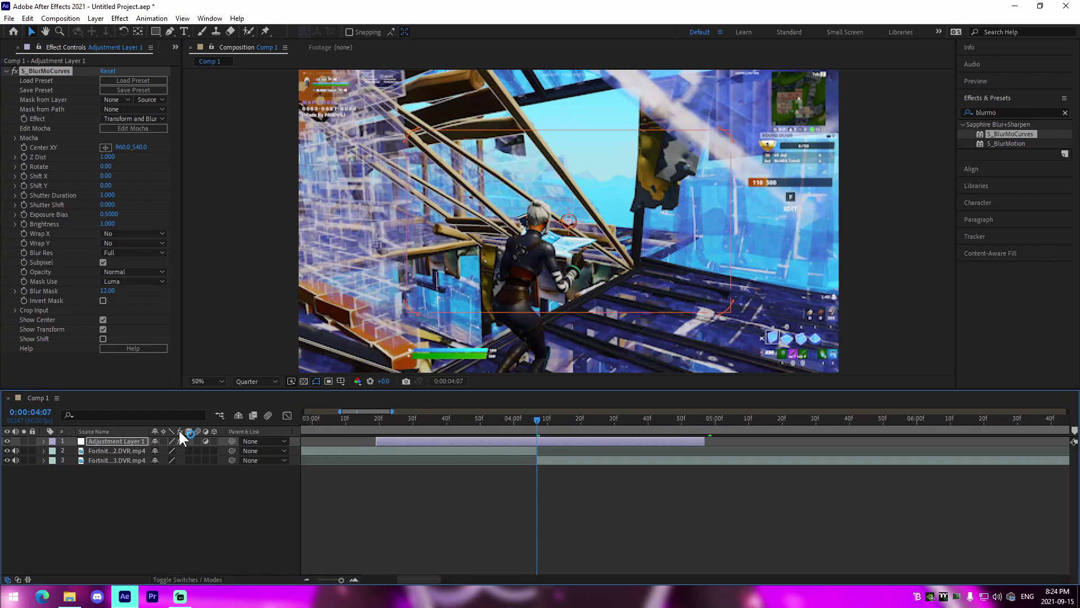
pyautogui.click(25, 158)
pyautogui.click(112, 156)
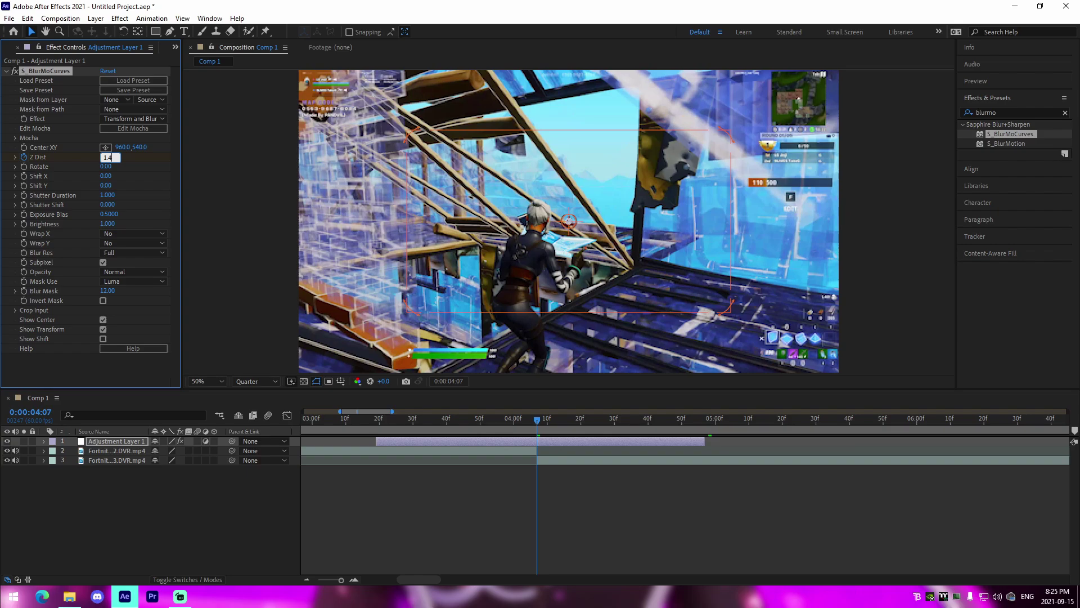
pyautogui.press('Return')
# Step: Set both Wrap X and Wrap Y of S_BlurMoCurves to Reflect
pyautogui.click(135, 233)
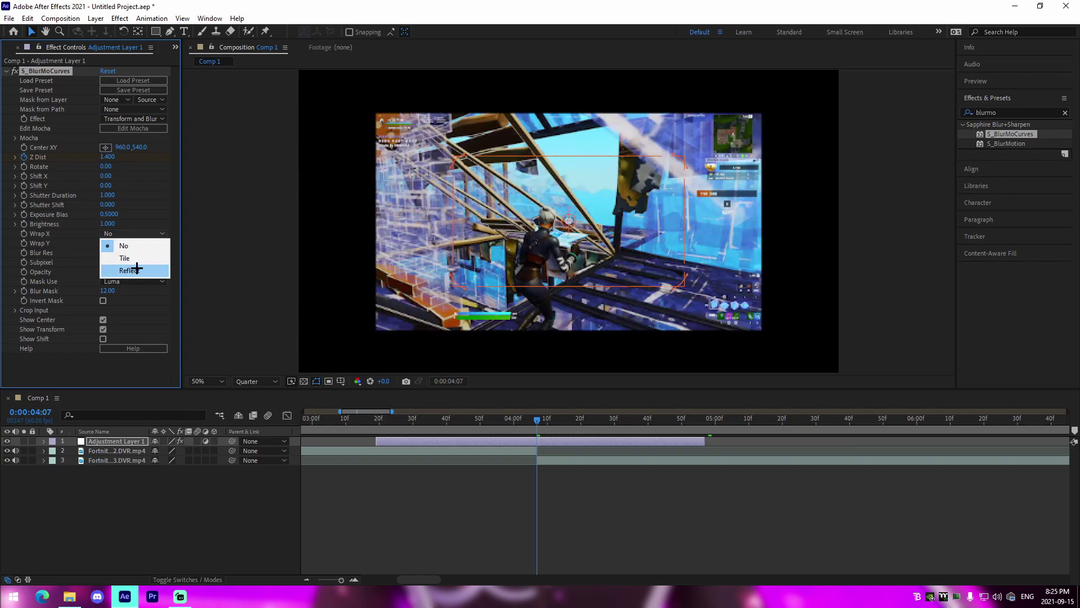
pyautogui.click(130, 270)
pyautogui.click(135, 243)
pyautogui.click(122, 280)
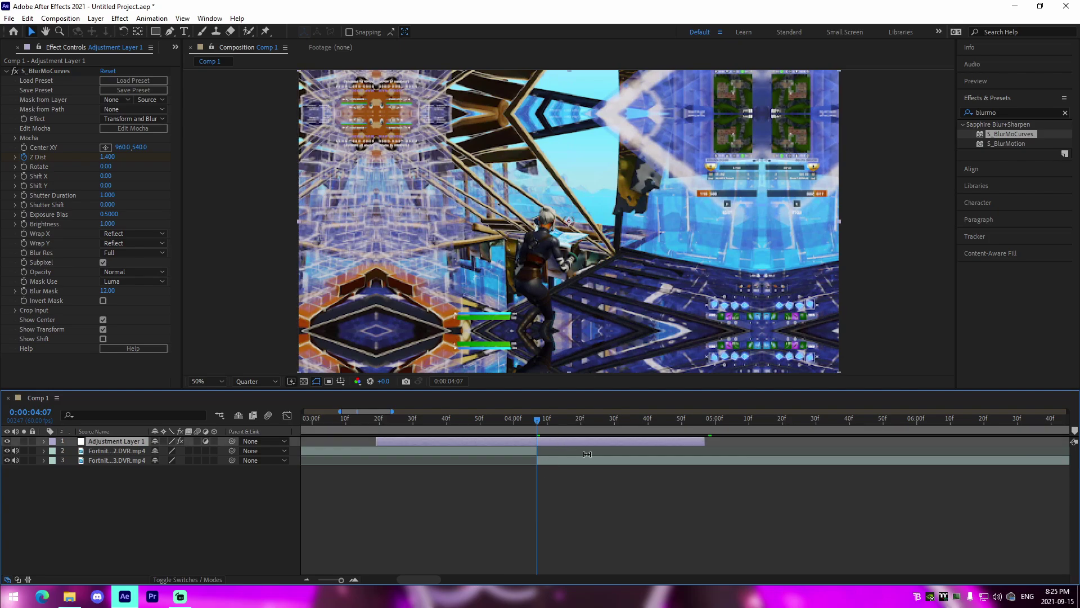
# Step: Set a Z Dist keyframe of 0.7 one frame before the cut, at 0:00:04:06
pyautogui.press('pageup')
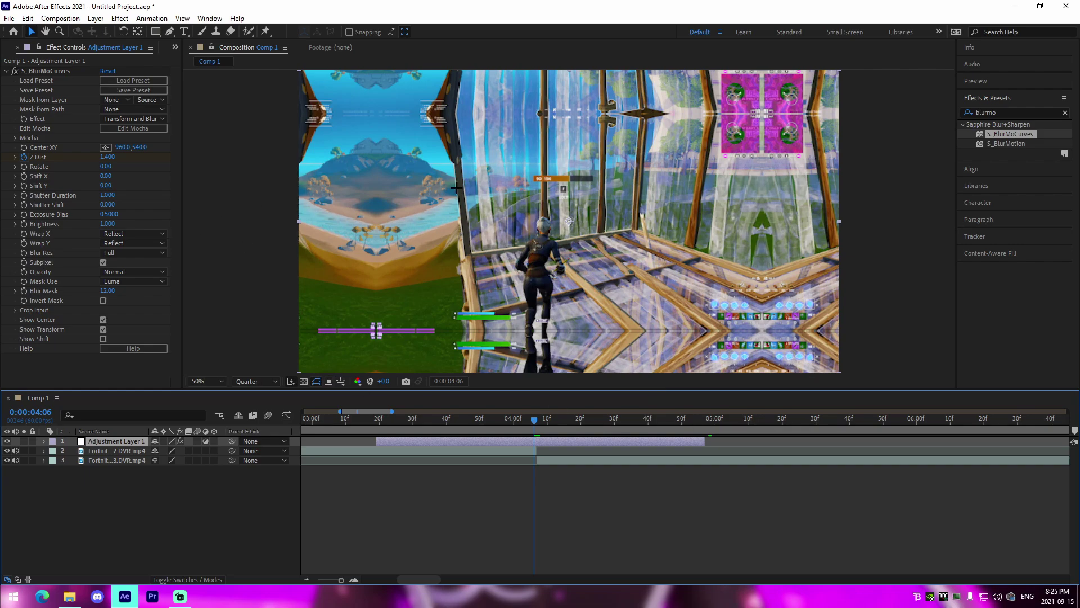
pyautogui.click(110, 158)
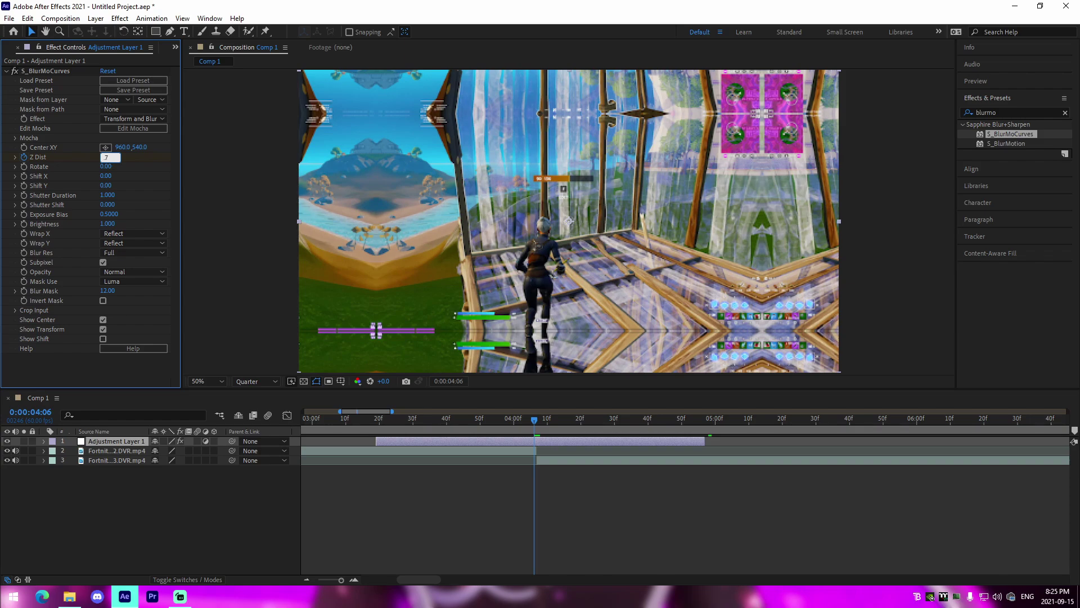
pyautogui.write('.7')
pyautogui.press('Return')
pyautogui.click(550, 498)
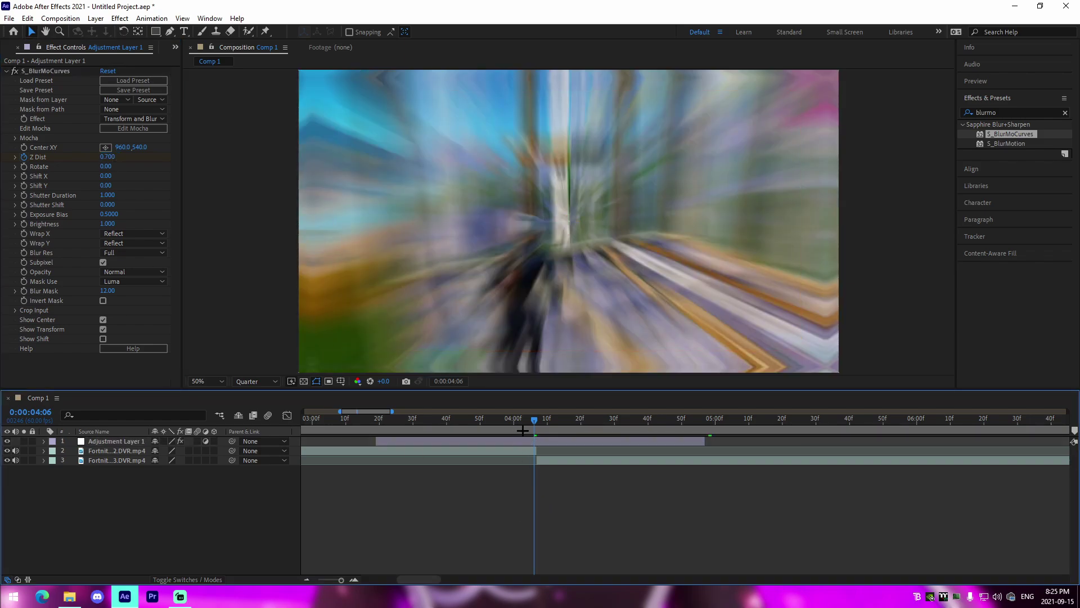
# Step: Step back twelve frames to 0:00:03:54 and set a Z Dist keyframe of 1
pyautogui.click(545, 443)
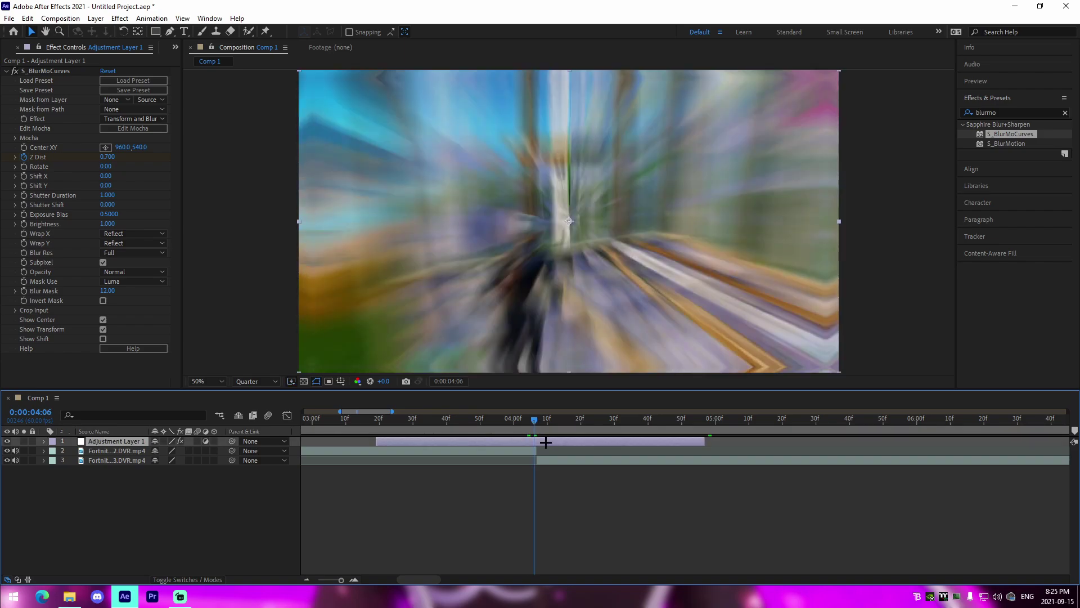
pyautogui.press('pageup')
pyautogui.press('pageup')
pyautogui.press('pageup')
pyautogui.press('pageup')
pyautogui.press('pageup')
pyautogui.press('pageup')
pyautogui.press('pageup')
pyautogui.press('pageup')
pyautogui.press('pageup')
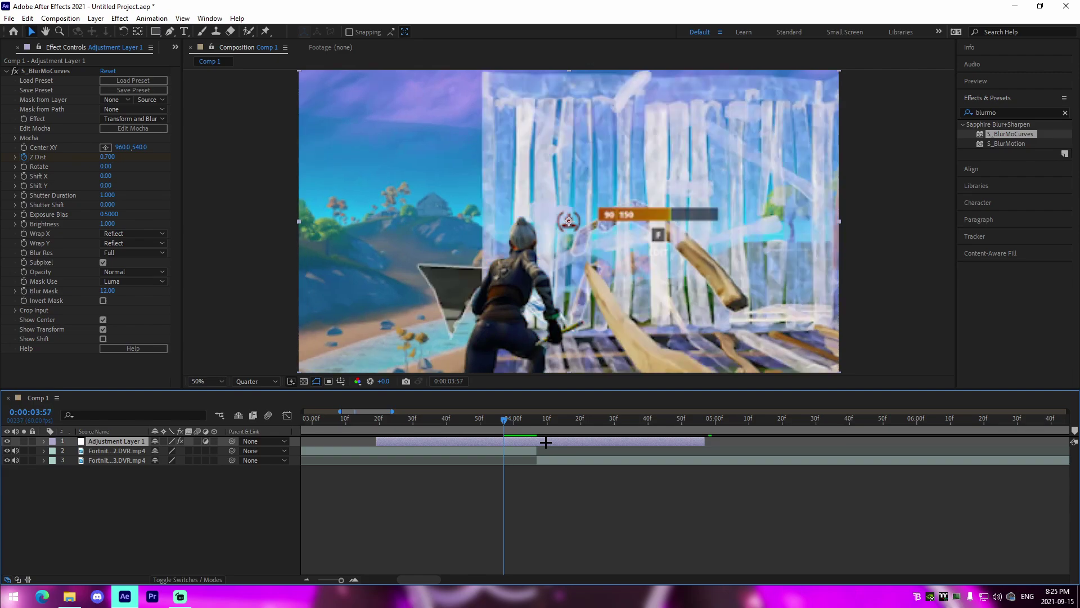
pyautogui.press('pageup')
pyautogui.press('pageup')
pyautogui.press('pageup')
pyautogui.click(108, 157)
pyautogui.write('1.4')
pyautogui.press('Return')
# Step: Set a closing Z Dist keyframe of 1 after the cut, at 0:00:04:19
pyautogui.click(536, 422)
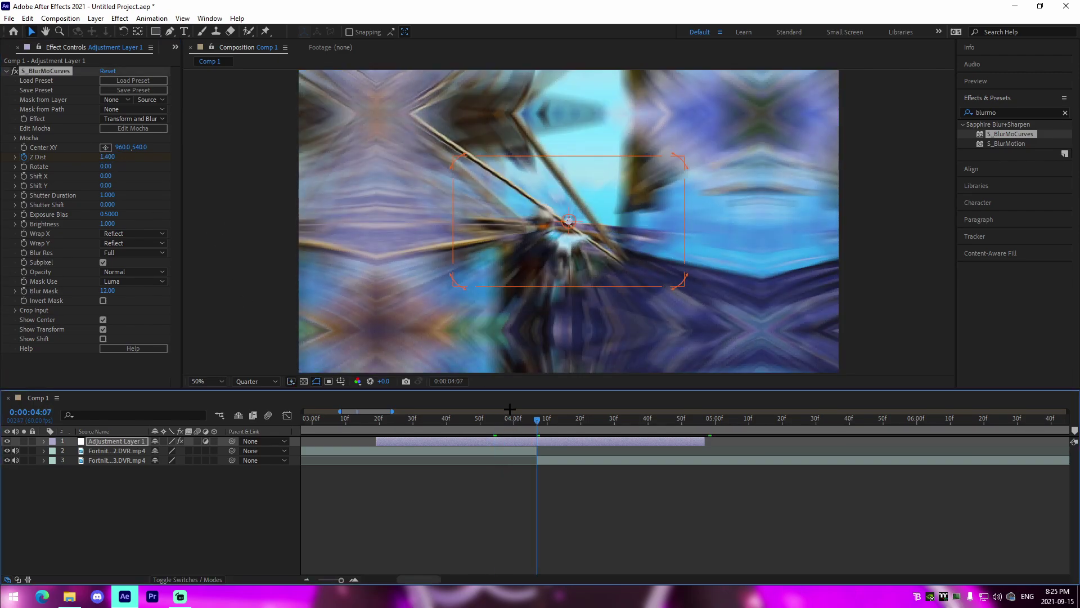
pyautogui.press('space')
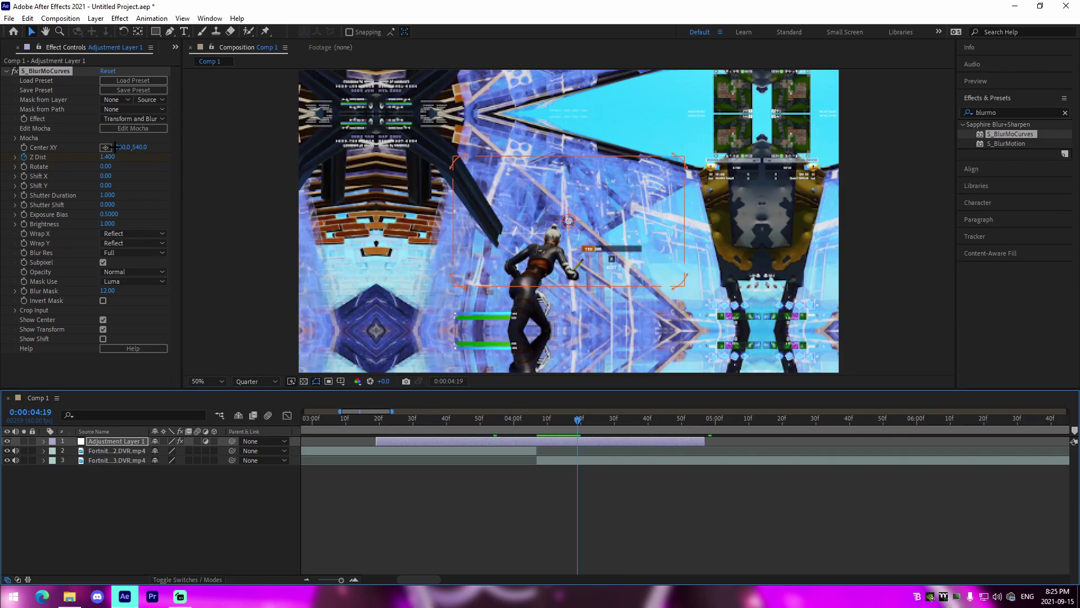
pyautogui.click(109, 157)
pyautogui.write('1')
pyautogui.press('Return')
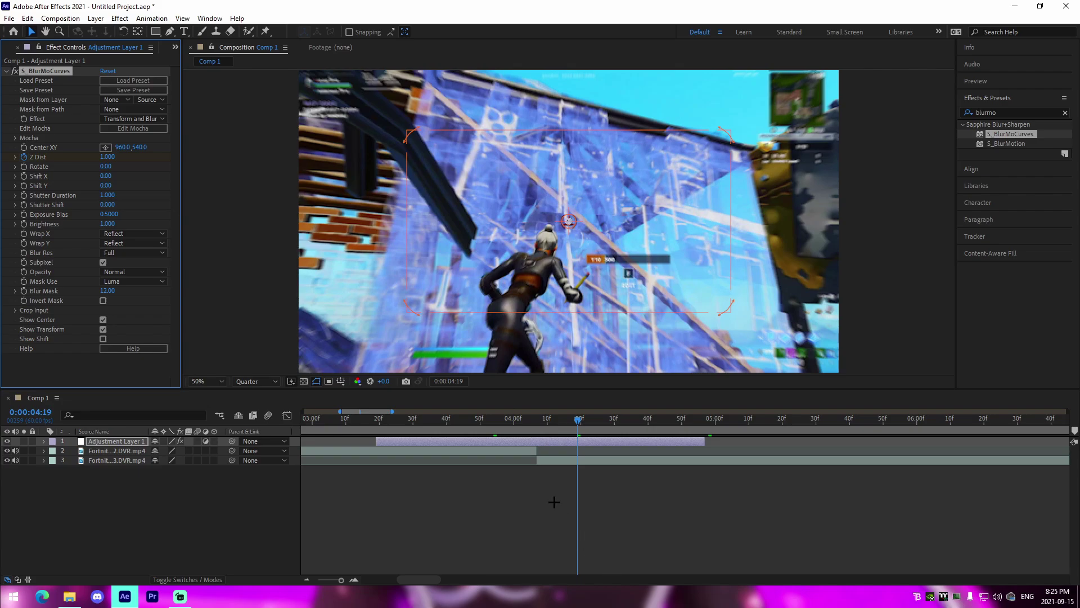
# Step: Reveal the adjustment layer's Z Dist keyframes and play back the zoom transition across the cut
pyautogui.click(517, 419)
pyautogui.press('u')
pyautogui.moveTo(517, 423); pyautogui.dragTo(533, 426)
pyautogui.press('space')
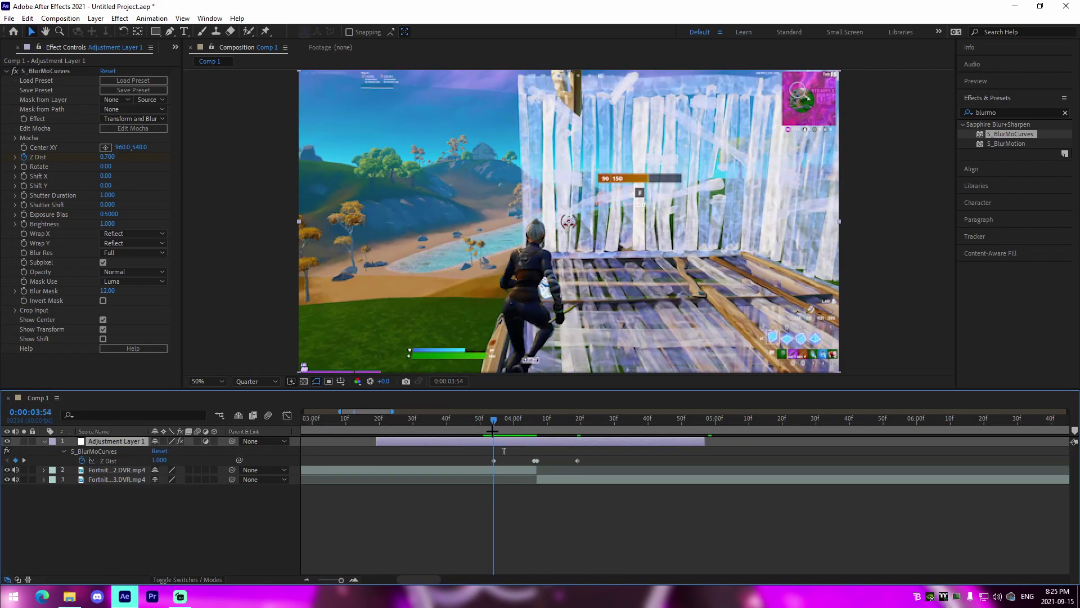
pyautogui.press('space')
pyautogui.press('space')
pyautogui.press('space')
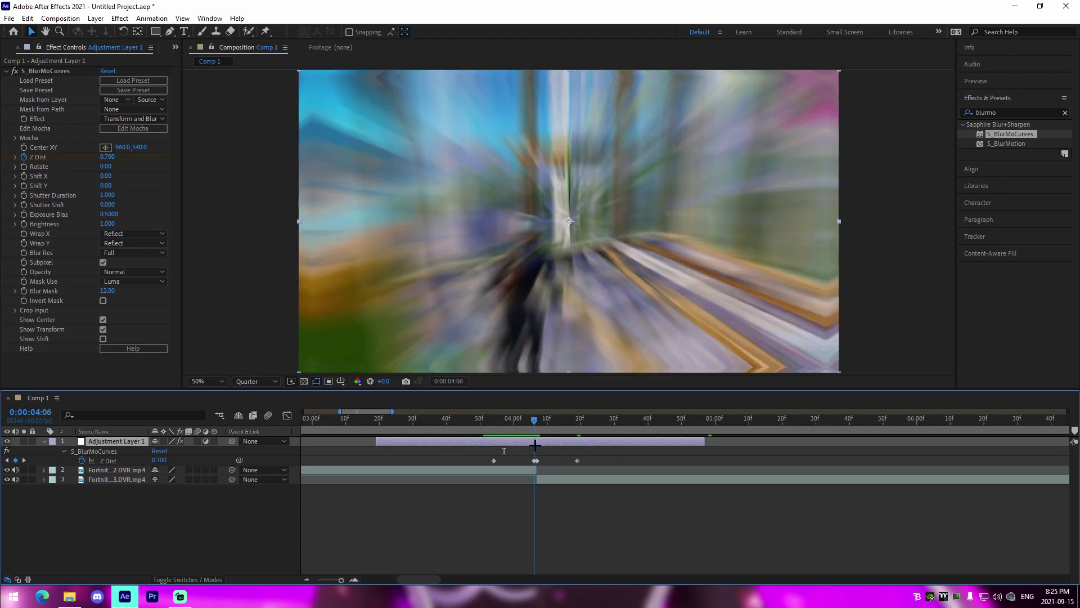
pyautogui.press('pagedown')
# Step: Apply Easy Ease to all four Z Dist keyframes
pyautogui.moveTo(537, 444); pyautogui.dragTo(598, 461)
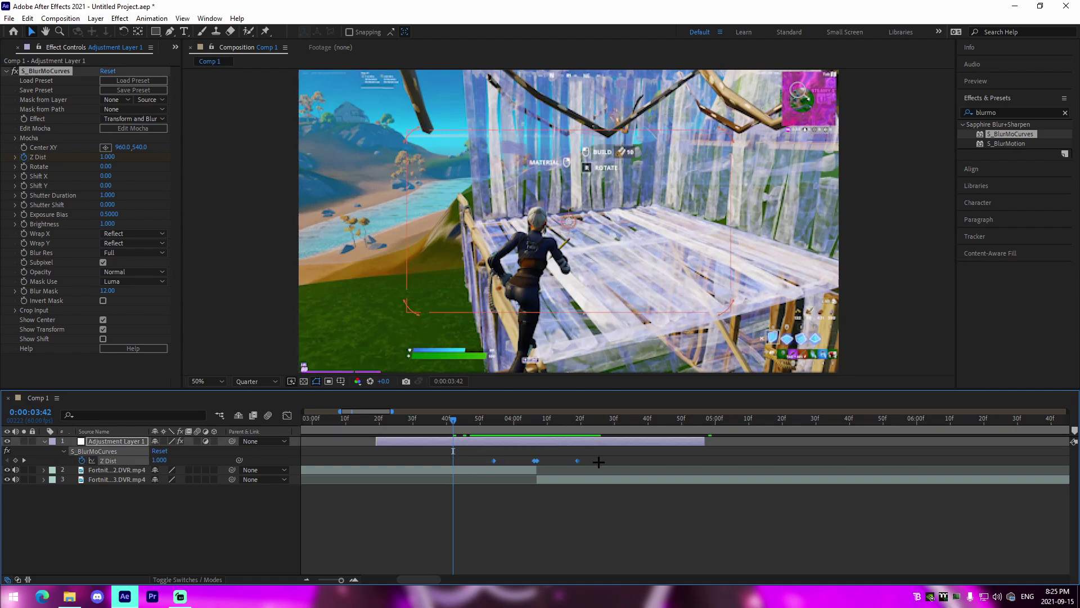
pyautogui.press('F9')
pyautogui.moveTo(533, 418); pyautogui.dragTo(541, 419)
# Step: In the Graph Editor, pull the handles of the first two Z Dist keyframes to make a sharp drop just before the cut
pyautogui.click(286, 415)
pyautogui.click(354, 580)
pyautogui.click(452, 506)
pyautogui.moveTo(477, 508); pyautogui.dragTo(524, 504)
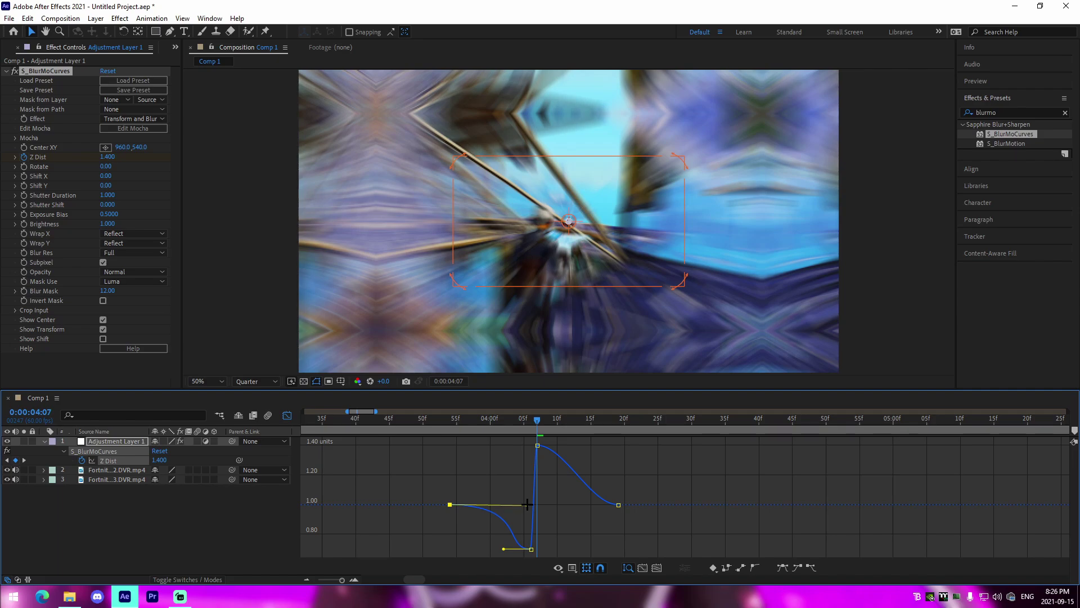
pyautogui.moveTo(504, 548); pyautogui.dragTo(527, 512)
# Step: Adjust the handles of the last two Z Dist keyframes so the curve falls steeply after the cut and levels off
pyautogui.click(538, 445)
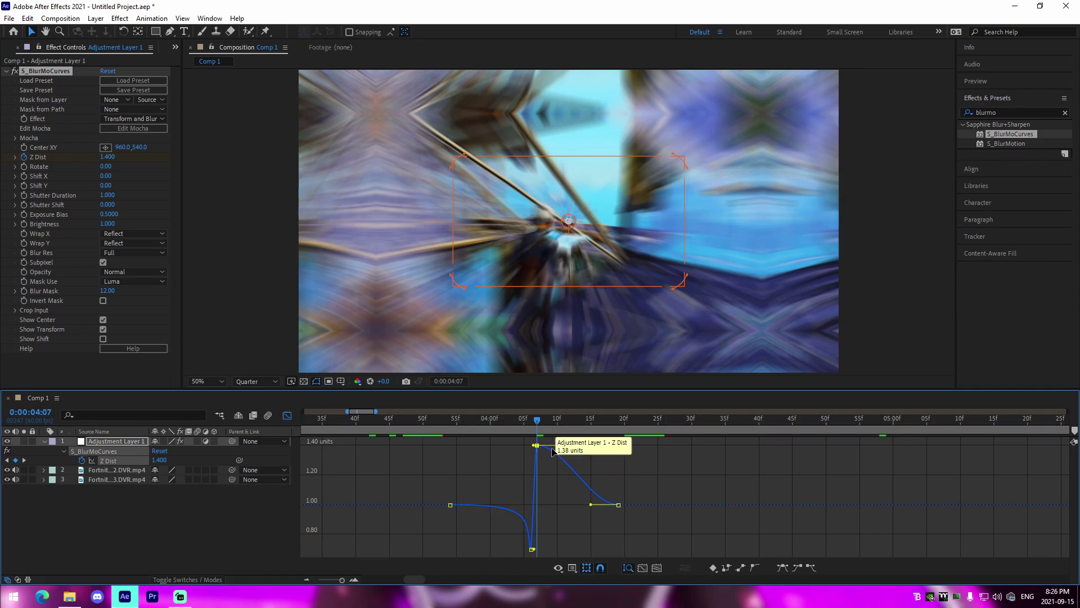
pyautogui.moveTo(564, 445); pyautogui.dragTo(543, 507)
pyautogui.click(545, 510)
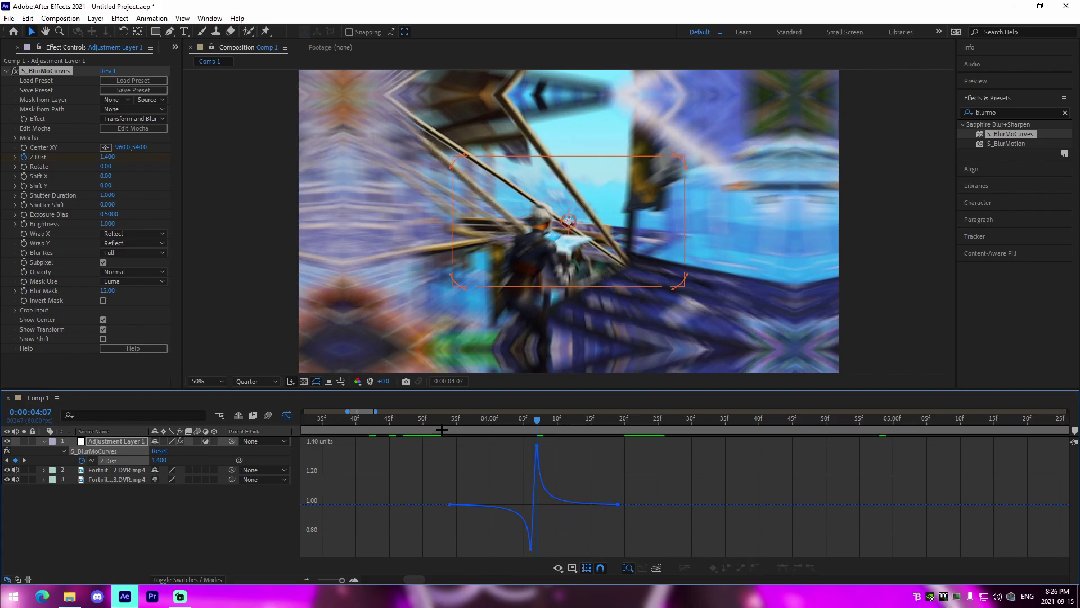
# Step: Play back the eased transition from before the cut and close the Graph Editor
pyautogui.click(401, 432)
pyautogui.press('space')
pyautogui.moveTo(407, 432); pyautogui.dragTo(450, 434)
pyautogui.press('space')
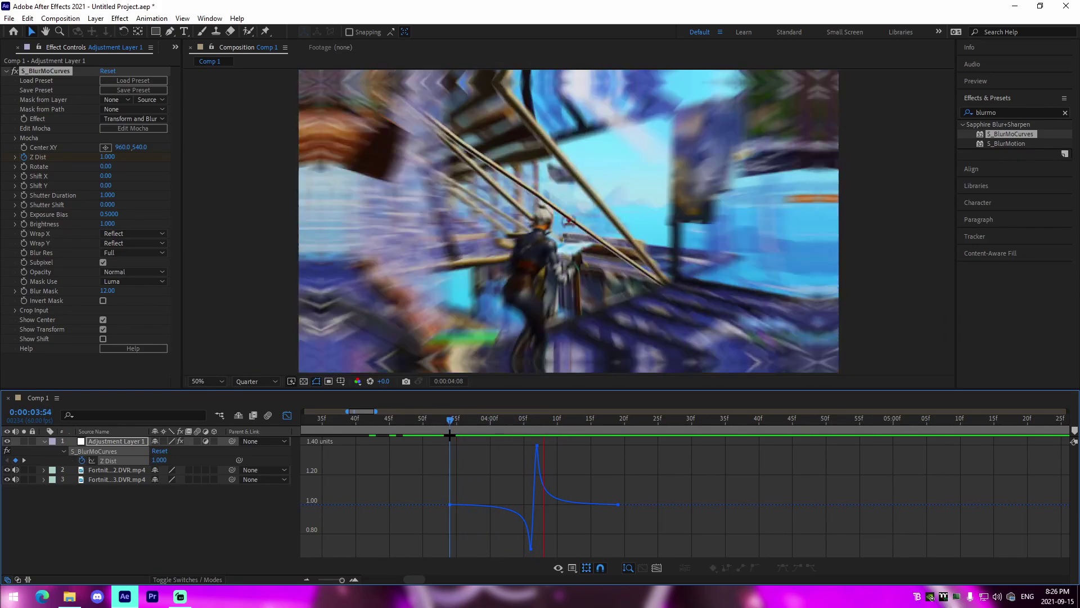
pyautogui.click(287, 416)
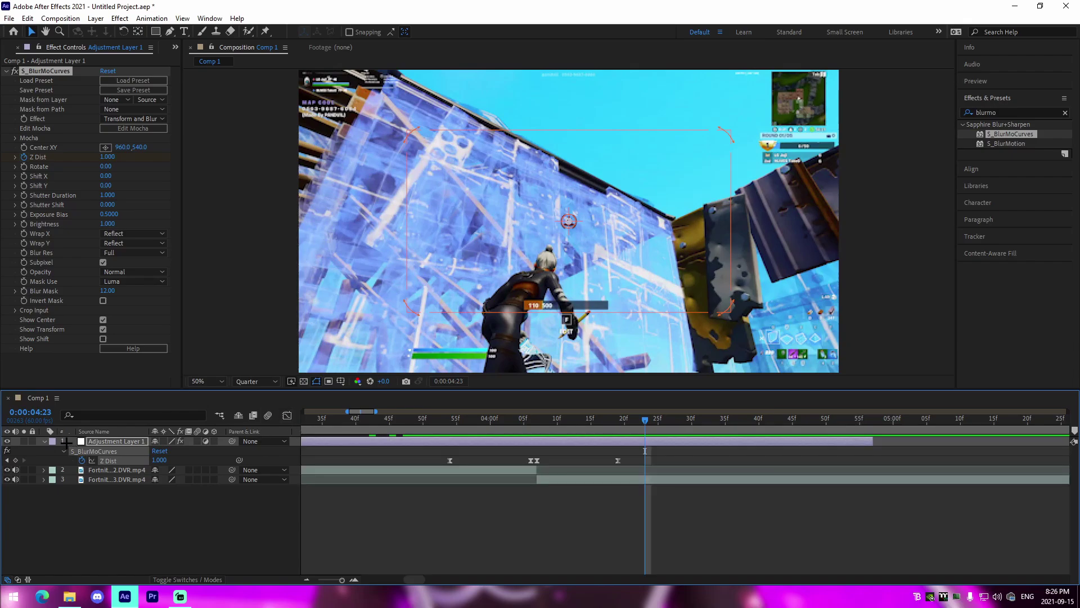
# Step: Swap the two Z Dist keyframes at the cut so 1.400 sits at 0:00:04:06 and 0.700 at 0:00:04:07
pyautogui.click(315, 520)
pyautogui.click(538, 423)
pyautogui.click(529, 425)
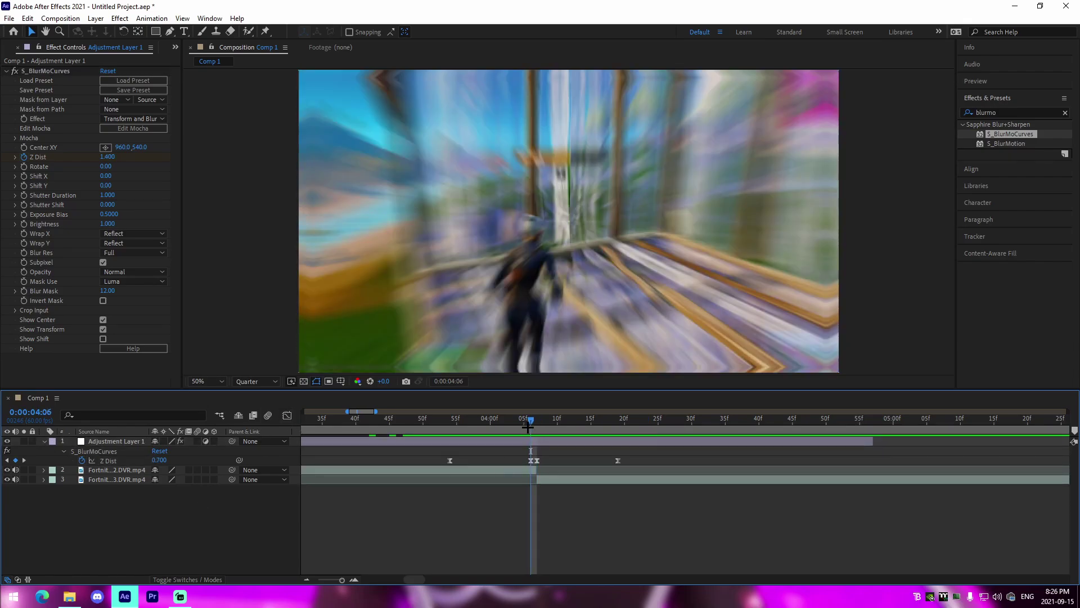
pyautogui.moveTo(531, 460); pyautogui.dragTo(541, 461)
pyautogui.click(546, 462)
pyautogui.click(478, 456)
# Step: Play back the reversed zoom transition from 0:00:03:52
pyautogui.click(437, 423)
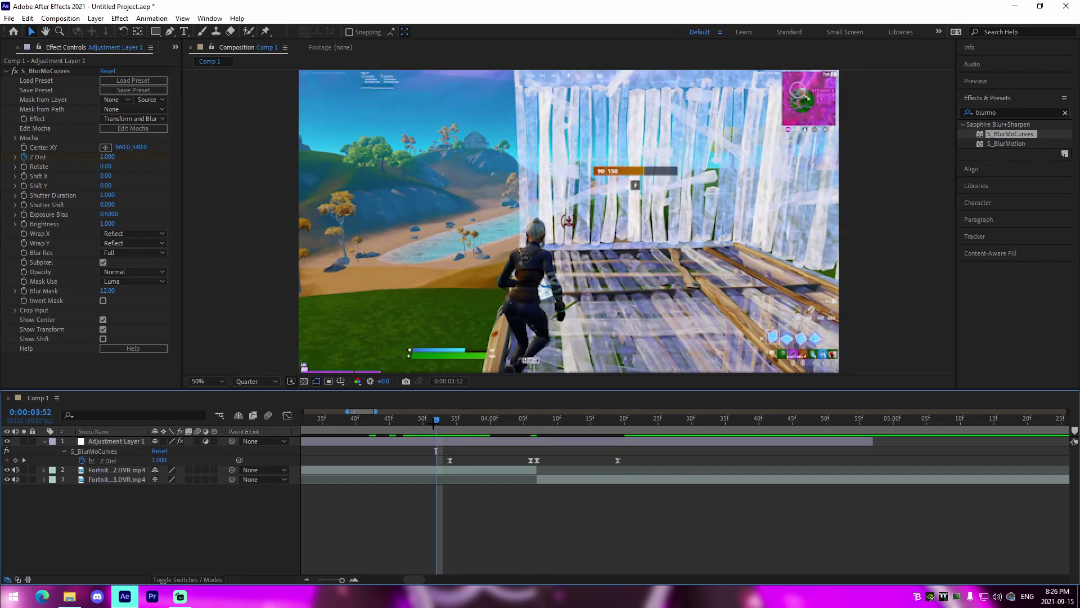
pyautogui.press('space')
pyautogui.press('space')
# Step: Select the Z Dist keyframes and reshape their graph handles into a steep peak before the cut and a quick recovery after it
pyautogui.moveTo(428, 443); pyautogui.dragTo(690, 464)
pyautogui.hotkey('ctrl', 'z')
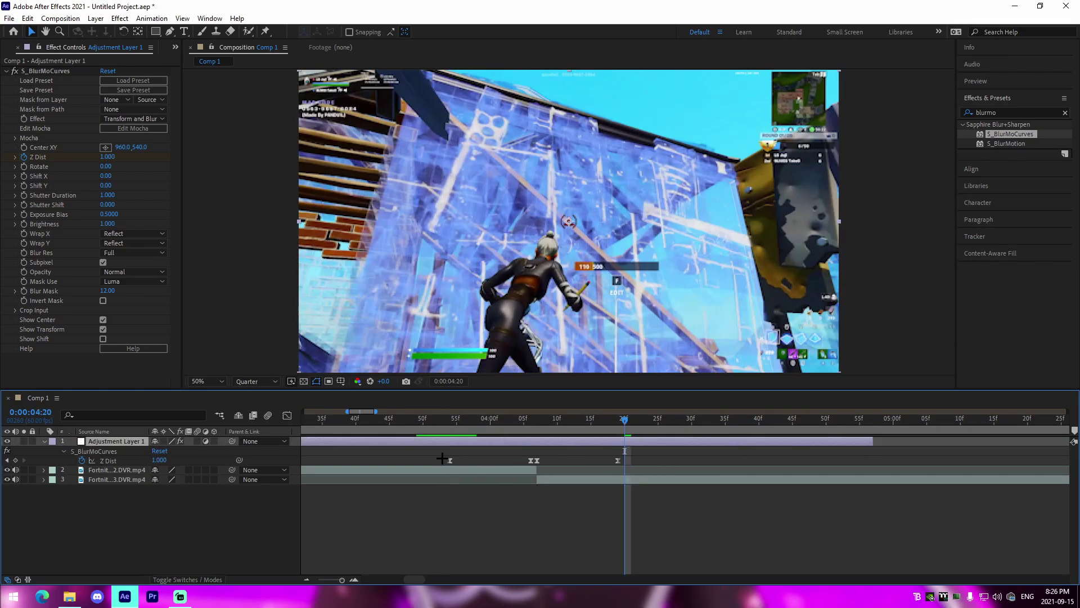
pyautogui.moveTo(434, 452); pyautogui.dragTo(624, 467)
pyautogui.click(283, 414)
pyautogui.click(450, 505)
pyautogui.moveTo(504, 445); pyautogui.dragTo(528, 491)
pyautogui.click(538, 549)
pyautogui.moveTo(563, 549); pyautogui.dragTo(541, 507)
# Step: Play back the reshaped zoom transition, close the Graph Editor and check the frame at 0:00:04:05
pyautogui.press('space')
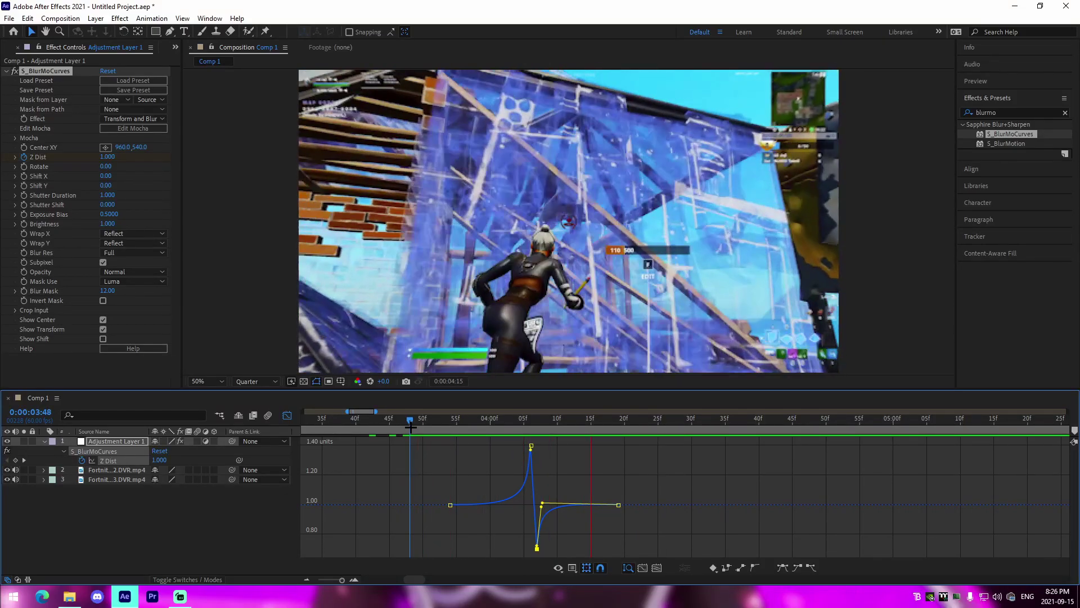
pyautogui.click(287, 415)
pyautogui.click(523, 423)
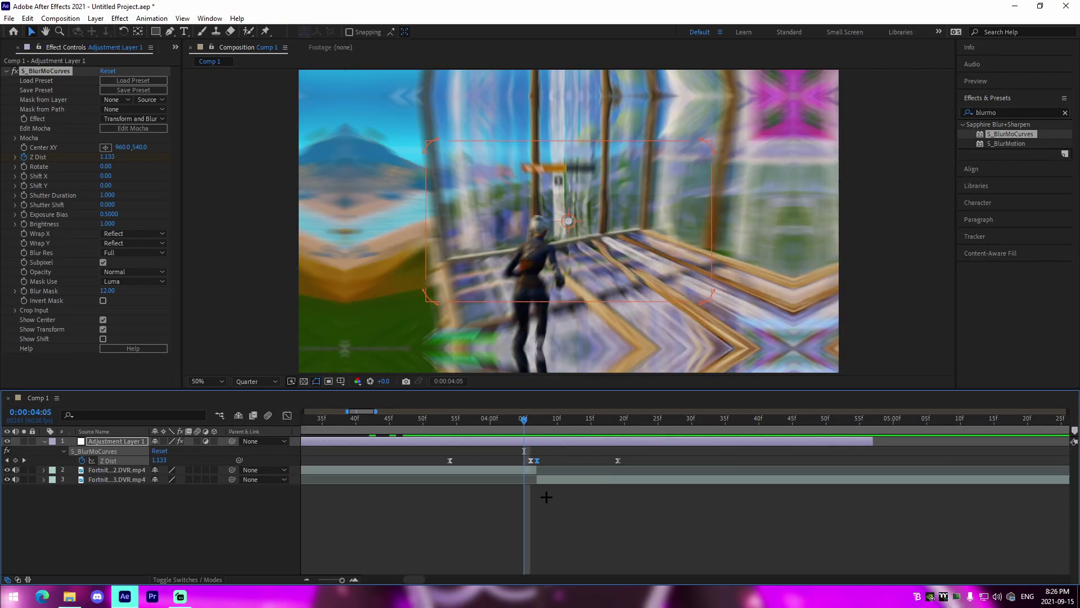
pyautogui.click(545, 494)
# Step: Remove all Z Dist keyframes from S_BlurMoCurves and set Z Dist to 1
pyautogui.click(529, 421)
pyautogui.press('pagedown')
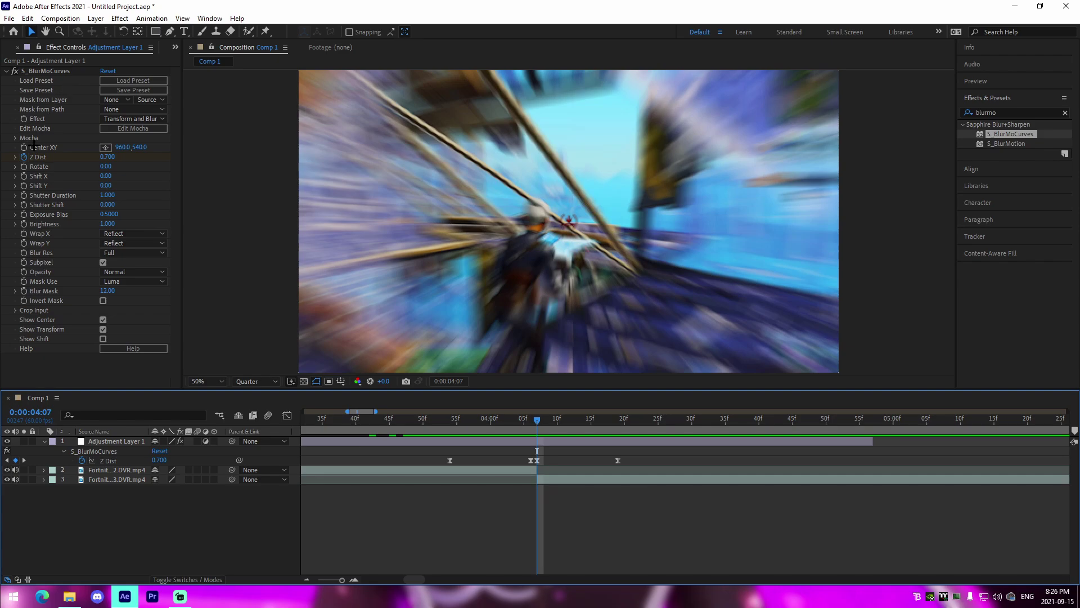
pyautogui.click(23, 157)
pyautogui.click(107, 157)
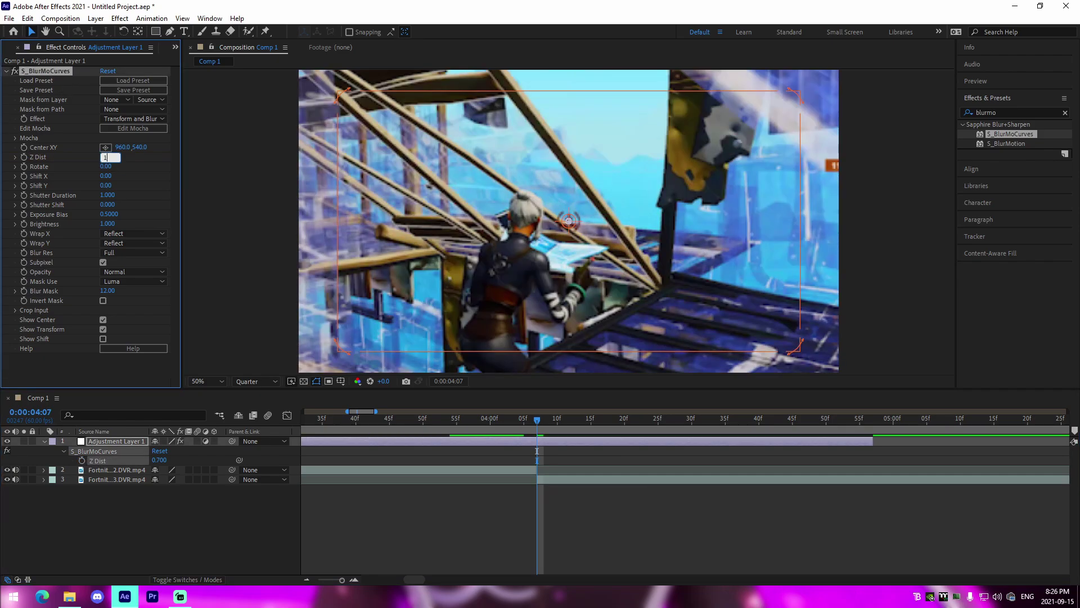
pyautogui.press('Return')
pyautogui.click(617, 538)
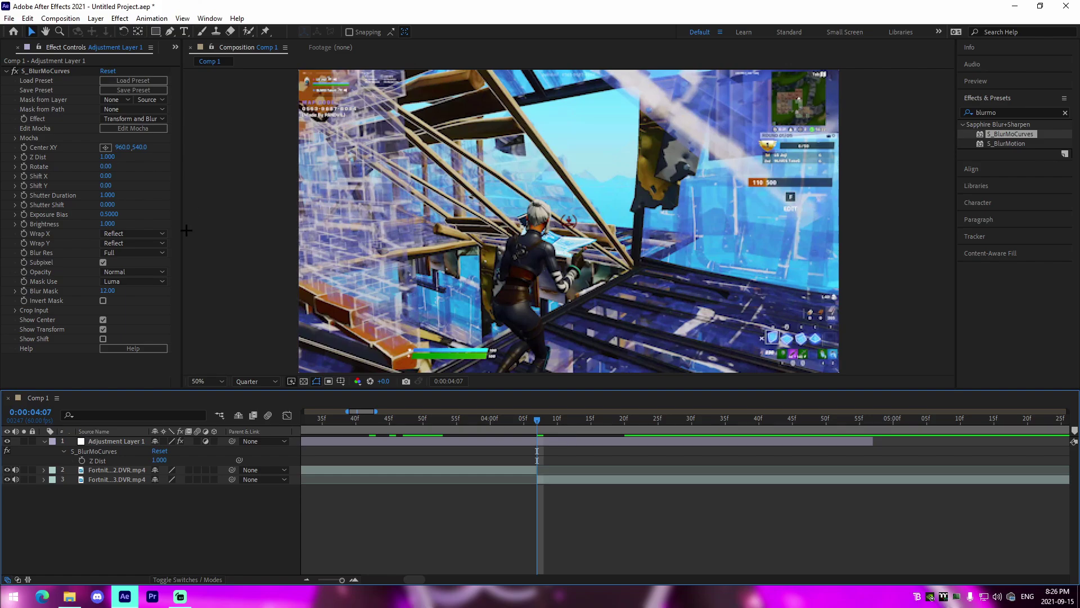
# Step: Enable keyframing for Shift Y at the second clip's first frame, 0:00:04:07, and set it to 500
pyautogui.click(25, 186)
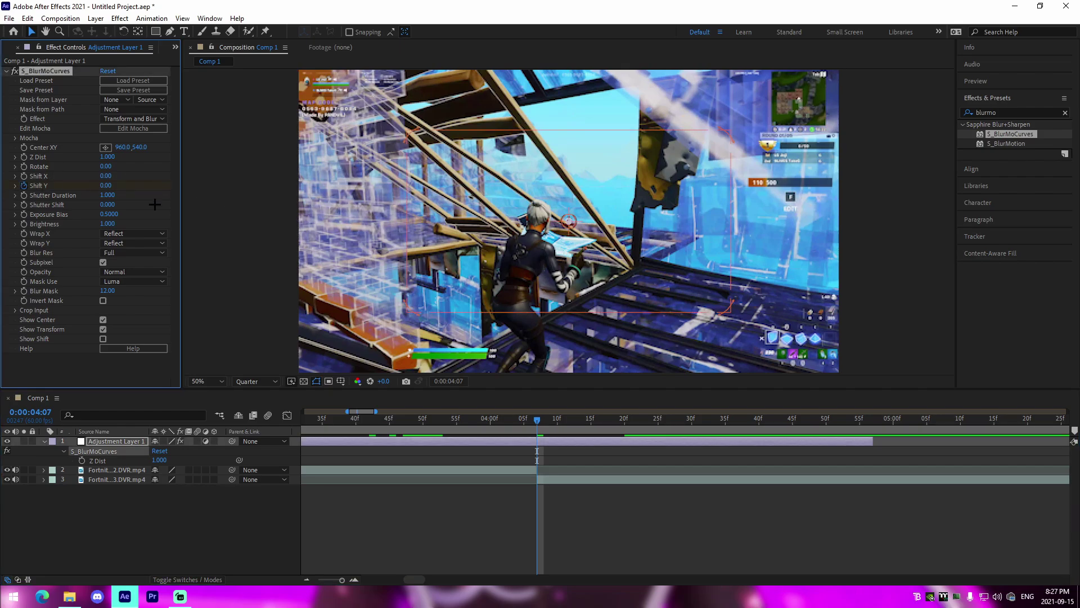
pyautogui.click(107, 186)
pyautogui.press('Return')
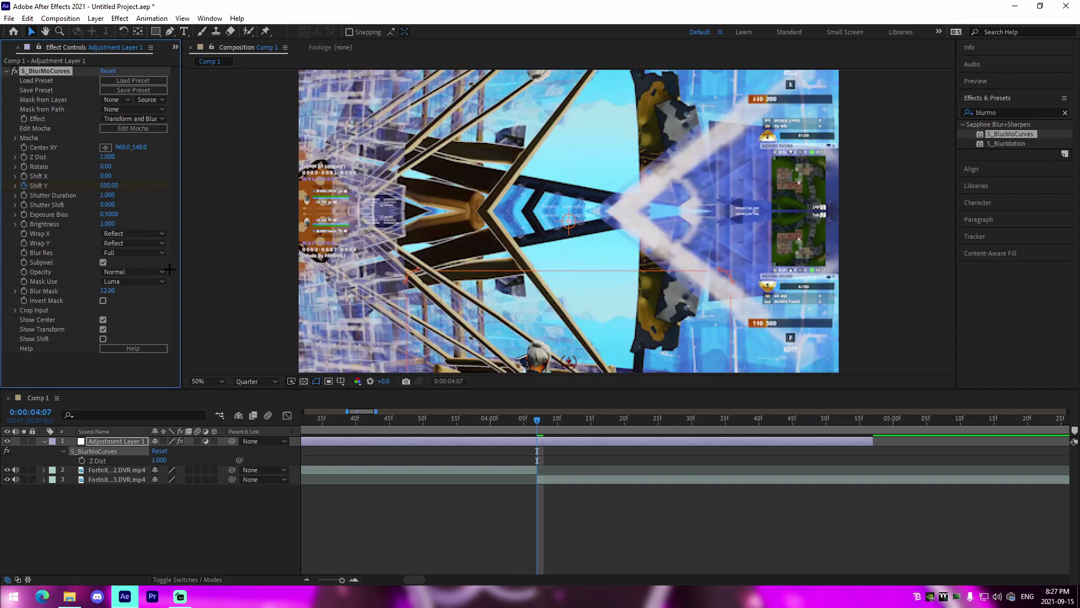
pyautogui.click(599, 540)
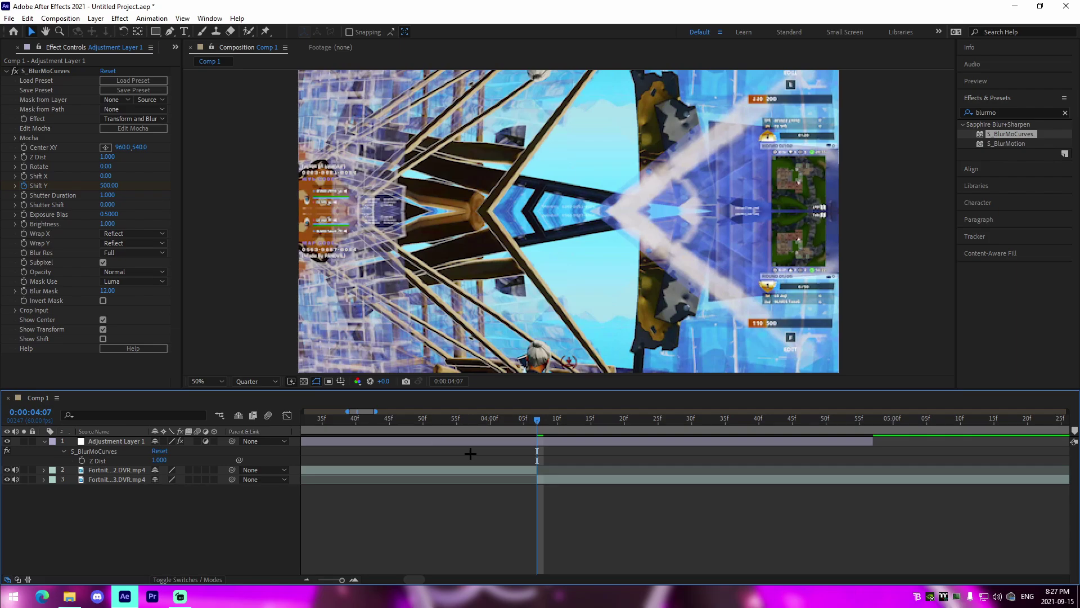
# Step: Set a Shift Y keyframe of -500 one frame earlier, at 0:00:04:06
pyautogui.press('pageup')
pyautogui.click(117, 186)
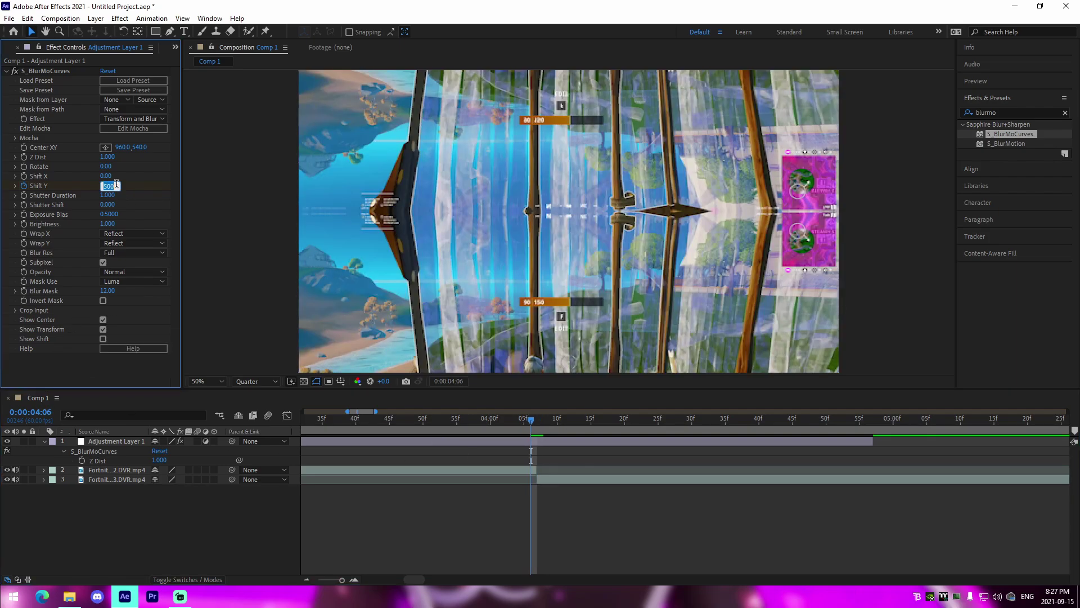
pyautogui.write('-500')
pyautogui.press('Return')
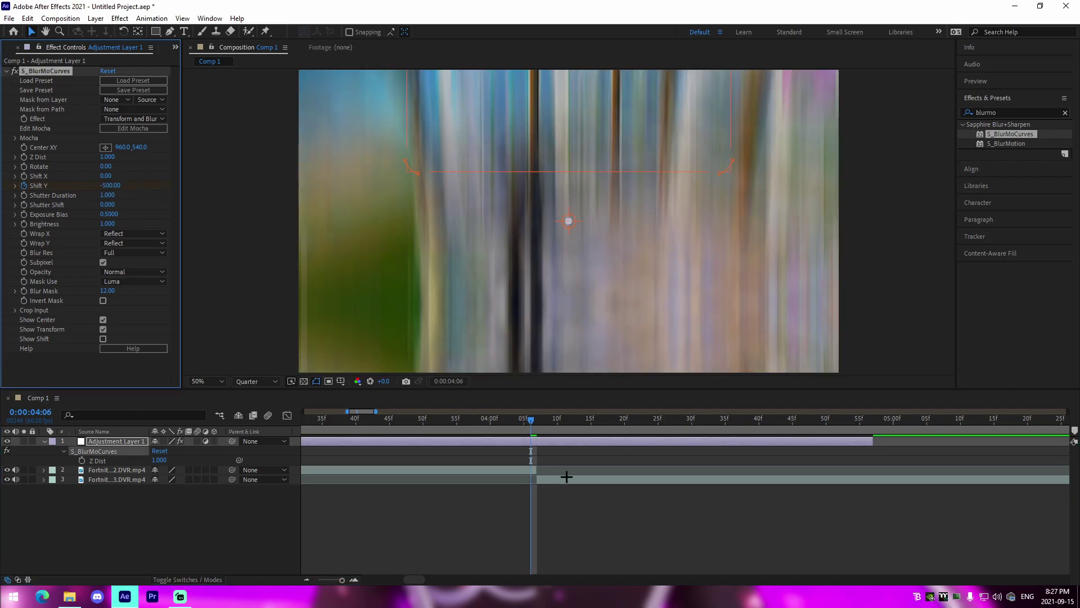
pyautogui.click(616, 517)
# Step: Go back twelve frames to 0:00:03:54 and set a Shift Y keyframe of 0
pyautogui.click(548, 441)
pyautogui.press('pageup')
pyautogui.press('pageup')
pyautogui.press('pageup')
pyautogui.press('pageup')
pyautogui.press('pageup')
pyautogui.press('pageup')
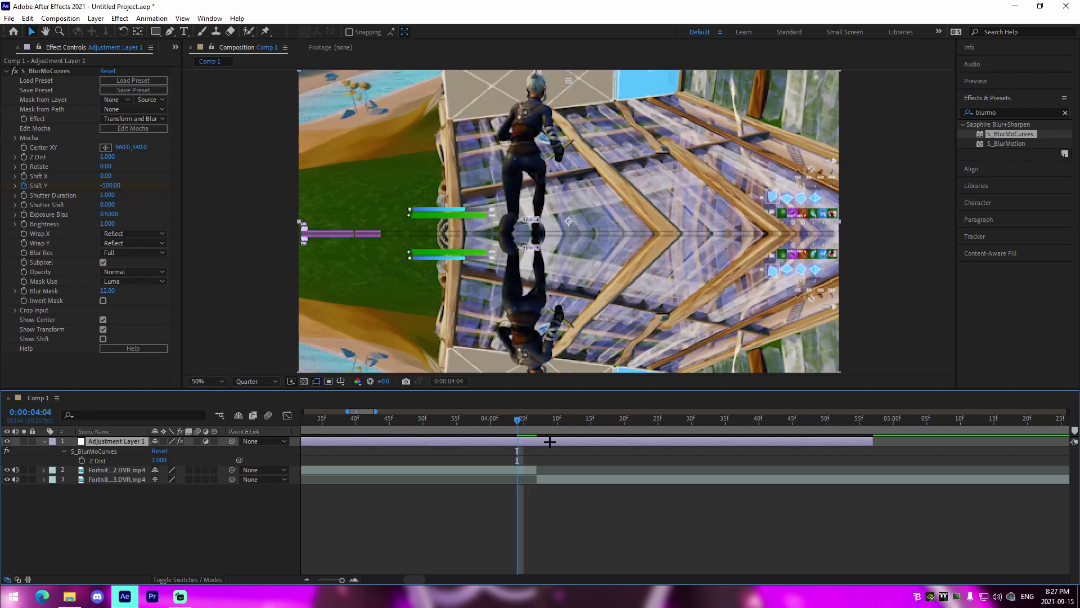
pyautogui.press('pageup')
pyautogui.press('pageup')
pyautogui.press('pageup')
pyautogui.press('pageup')
pyautogui.press('pageup')
pyautogui.press('pageup')
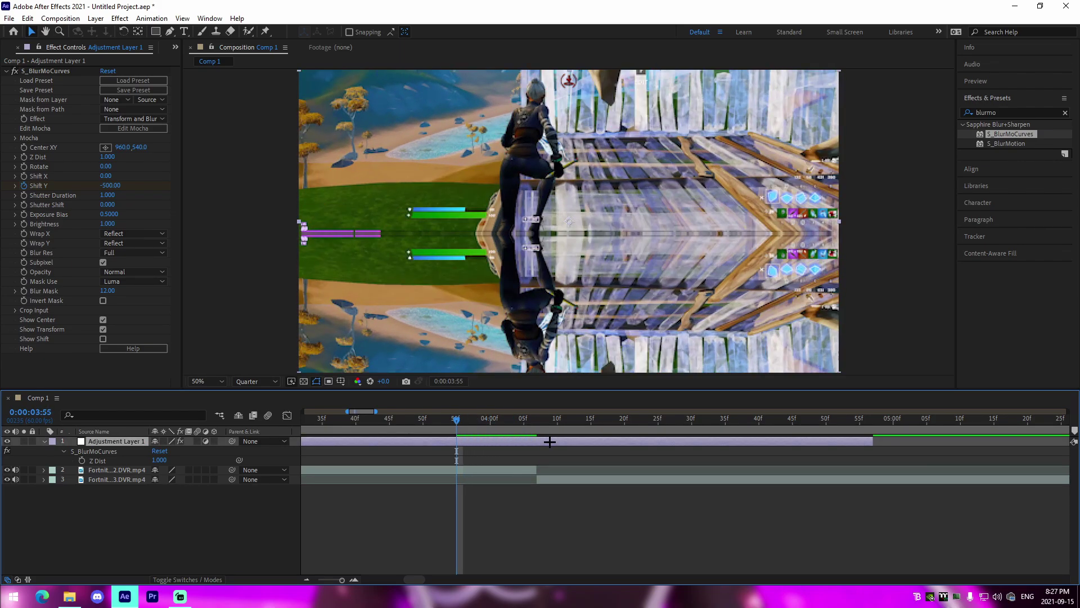
pyautogui.click(116, 186)
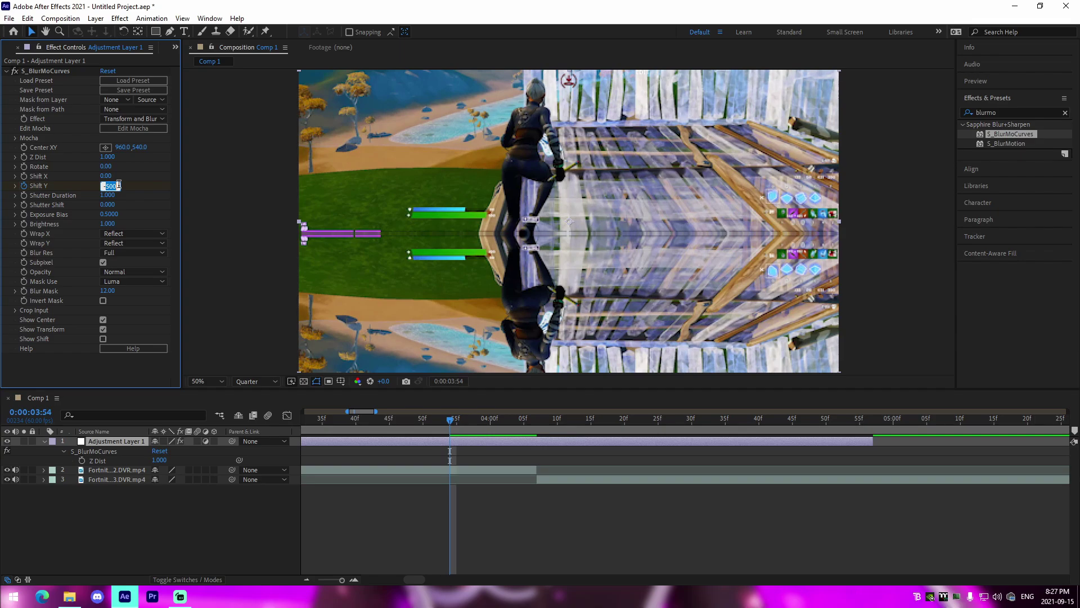
pyautogui.write('0')
pyautogui.press('Return')
# Step: Set a Shift Y keyframe of 0 twelve frames after the cut, at 0:00:04:19
pyautogui.moveTo(449, 420); pyautogui.dragTo(535, 441)
pyautogui.press('space')
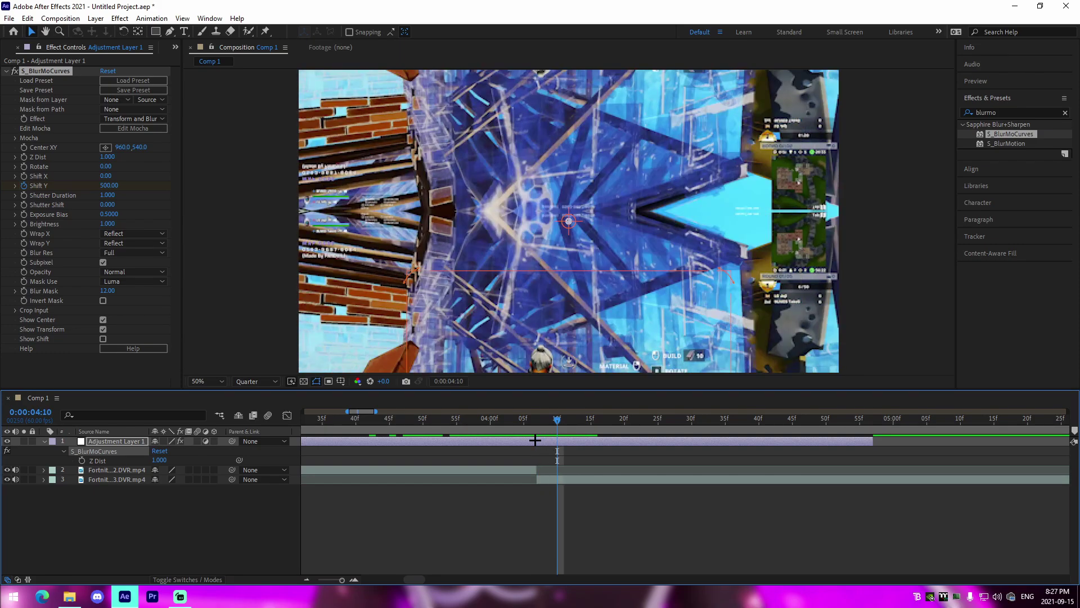
pyautogui.press('pagedown')
pyautogui.press('pagedown')
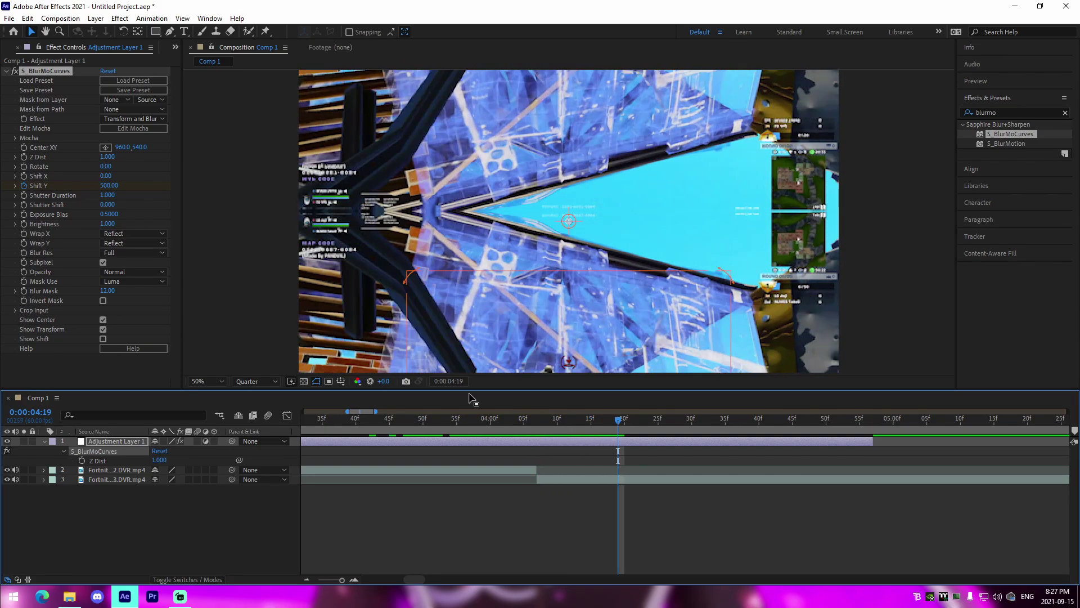
pyautogui.click(119, 182)
pyautogui.write('0')
pyautogui.press('Return')
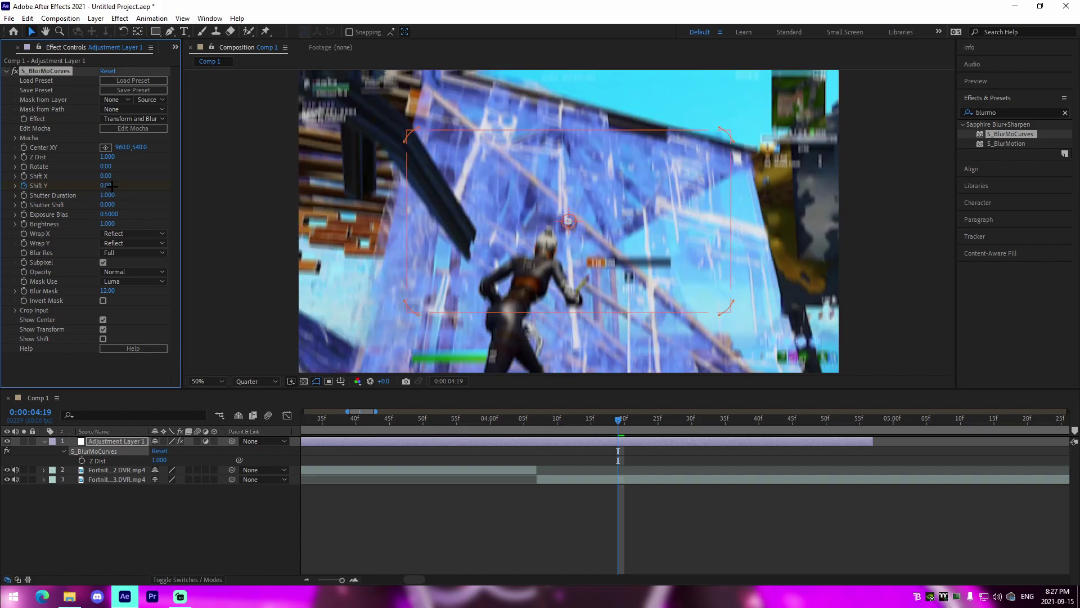
# Step: Apply Easy Ease to the four Shift Y keyframes and pull their graph handles toward the cut for a steep change on both sides
pyautogui.click(433, 460)
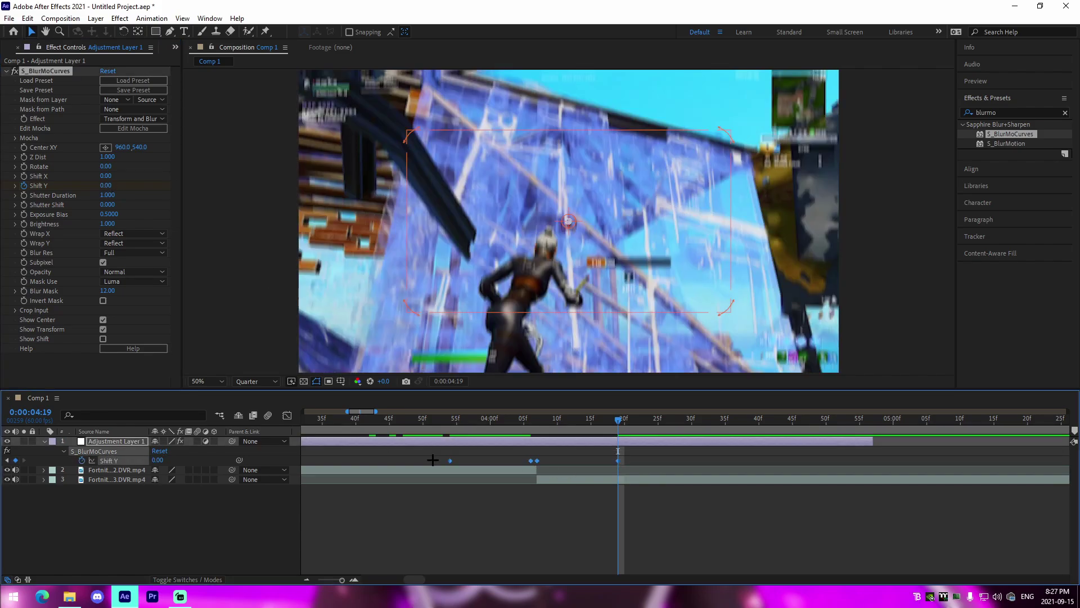
pyautogui.hotkey('shift', 'F3')
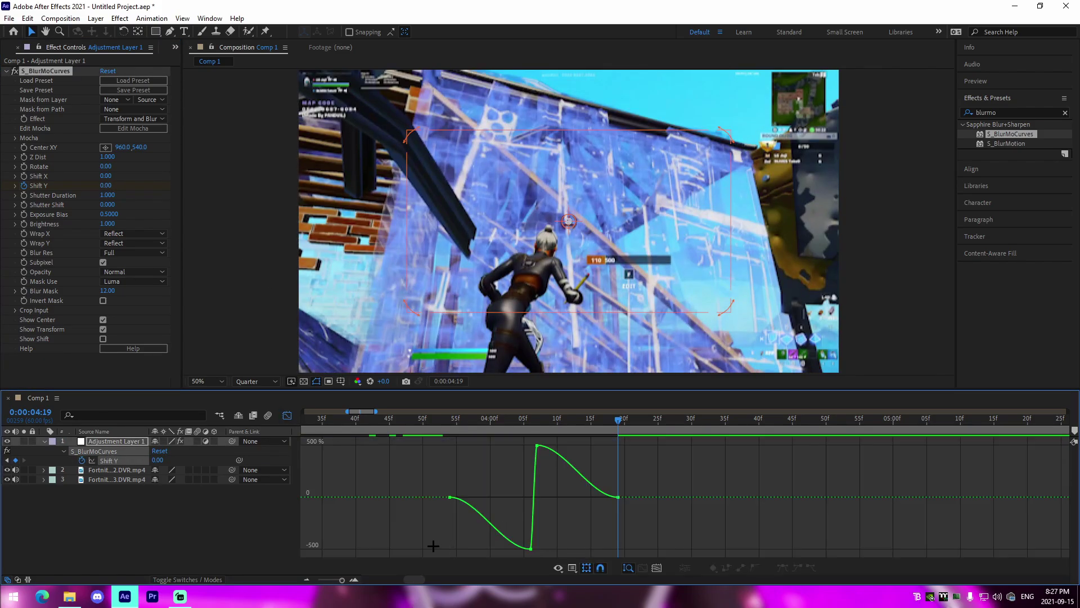
pyautogui.moveTo(459, 495); pyautogui.dragTo(526, 497)
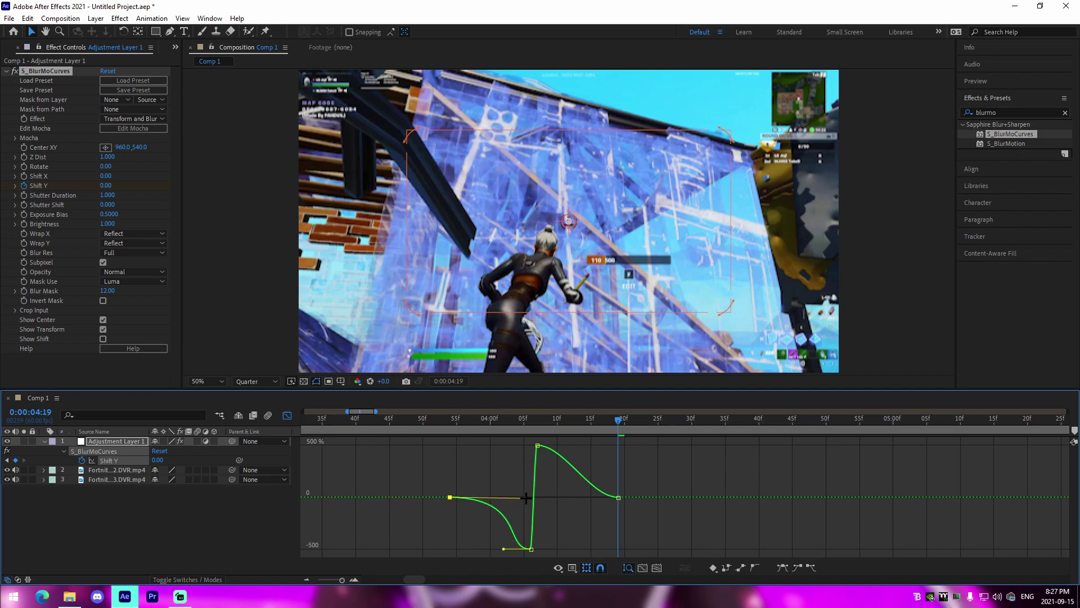
pyautogui.moveTo(504, 549); pyautogui.dragTo(528, 504)
pyautogui.moveTo(544, 443); pyautogui.dragTo(541, 495)
# Step: Play back the vertical shift transition from 0:00:03:47 and close the Graph Editor
pyautogui.click(382, 421)
pyautogui.moveTo(392, 430); pyautogui.dragTo(403, 429)
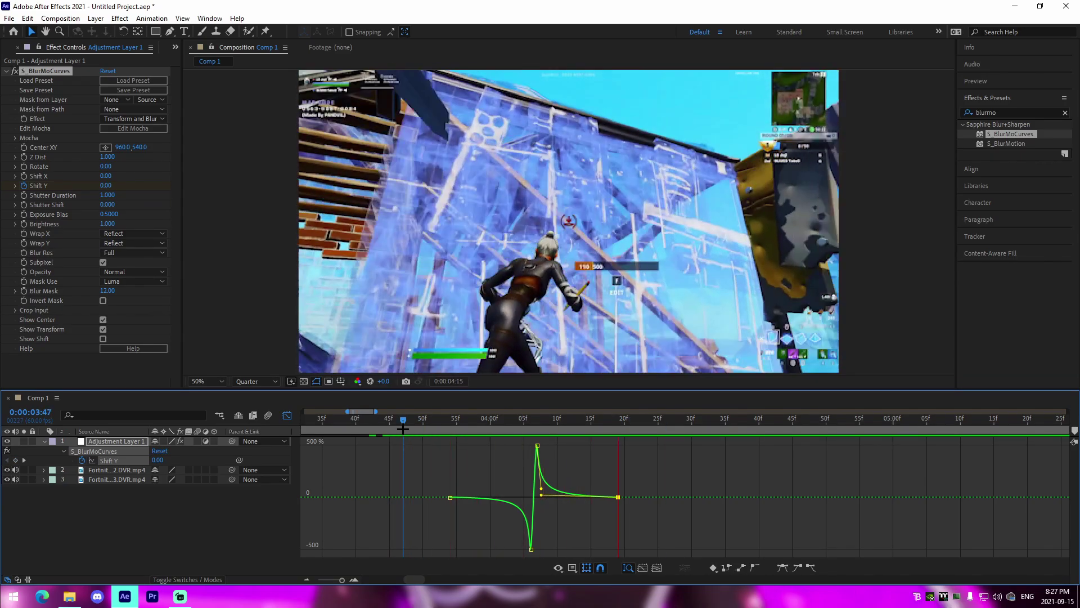
pyautogui.press('space')
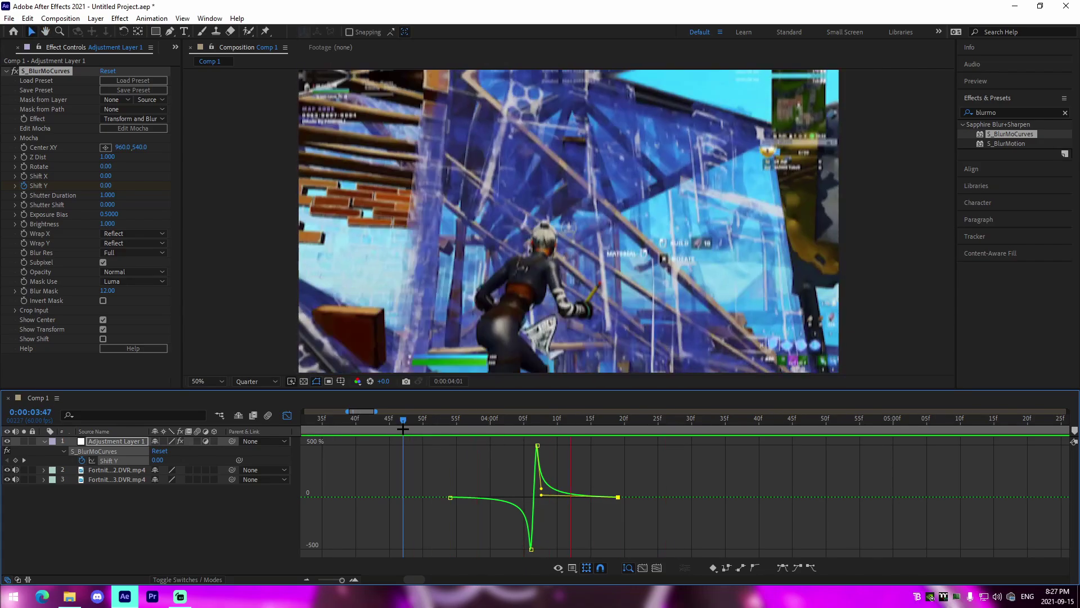
pyautogui.click(287, 416)
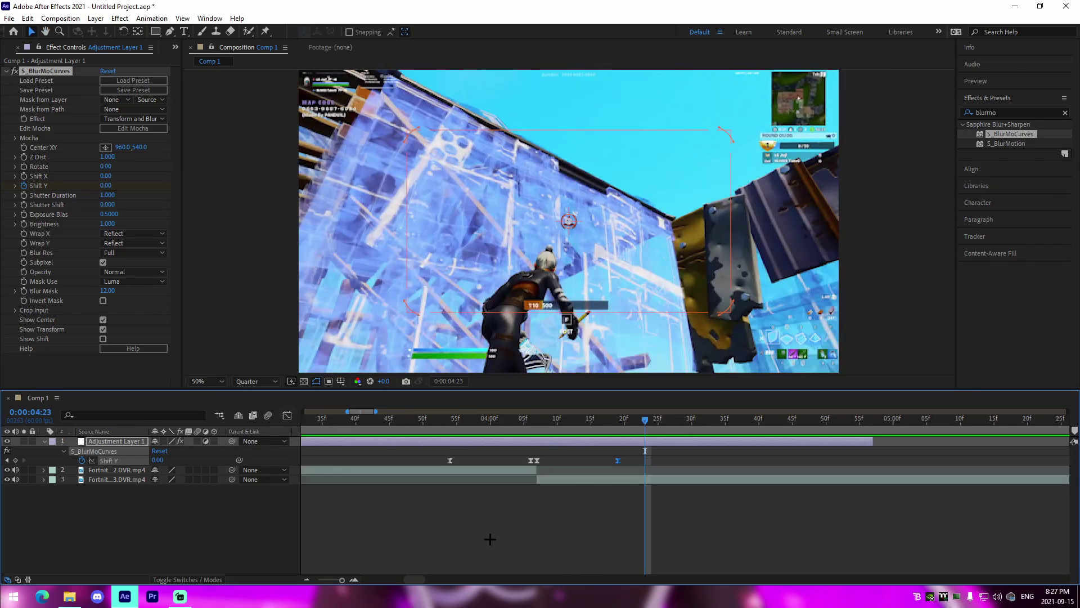
# Step: Swap the two Shift Y keyframes at the cut so 500 sits at 0:00:04:06 and -500 at 0:00:04:07
pyautogui.click(552, 454)
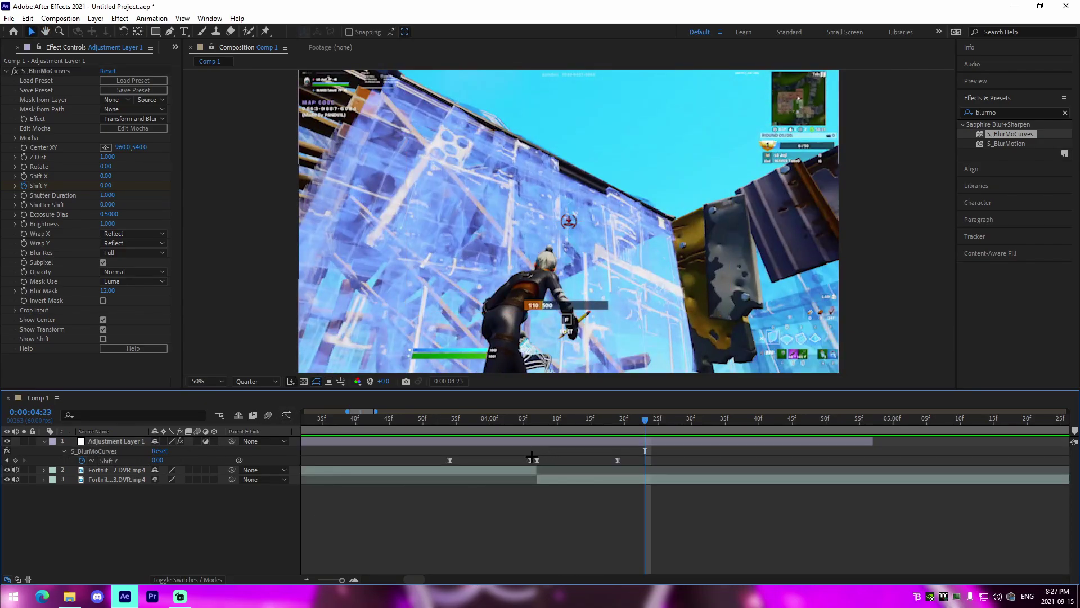
pyautogui.click(530, 422)
pyautogui.moveTo(531, 460); pyautogui.dragTo(534, 461)
pyautogui.click(533, 454)
# Step: Reshape the reversed Shift Y curve in the Graph Editor to rise sharply before the cut and level off quickly after it
pyautogui.click(287, 415)
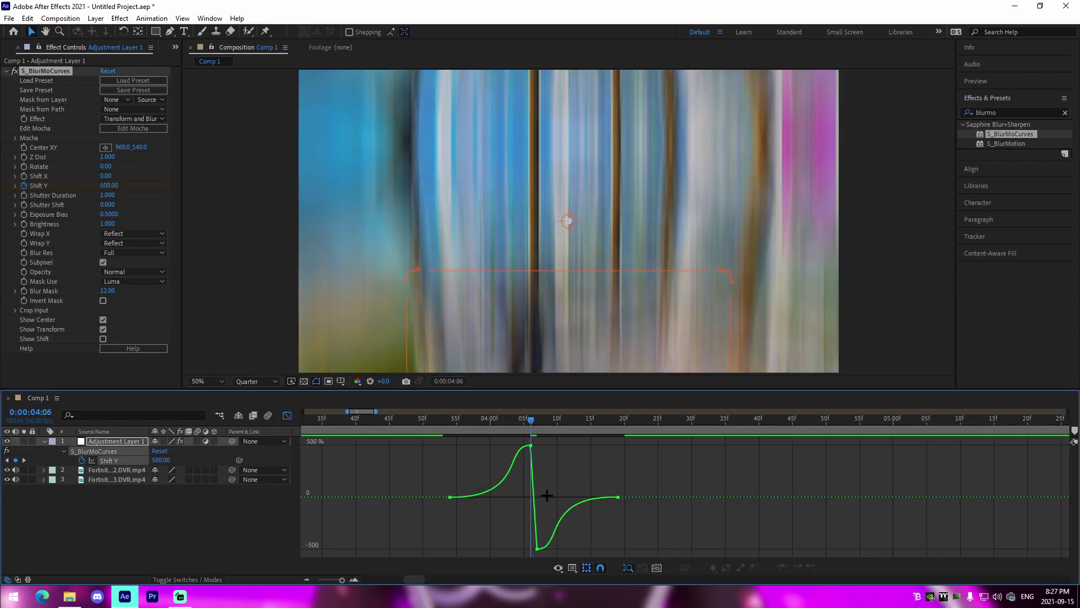
pyautogui.moveTo(504, 445); pyautogui.dragTo(529, 491)
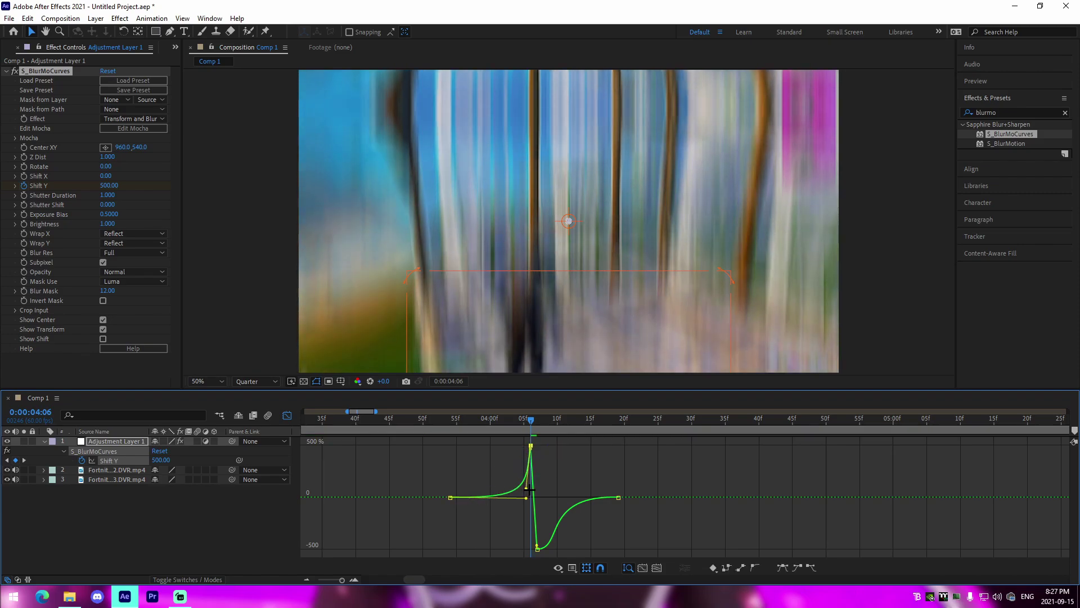
pyautogui.click(537, 549)
pyautogui.moveTo(564, 549); pyautogui.dragTo(530, 498)
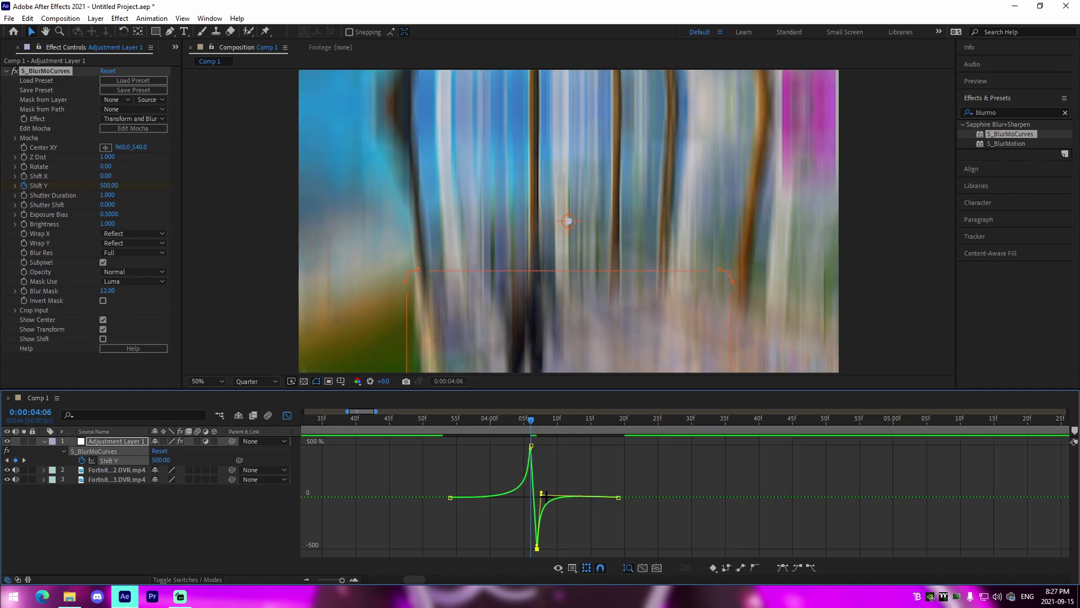
# Step: Play back the reversed vertical transition from 0:00:03:47, scrub through its start and close the Graph Editor
pyautogui.click(402, 419)
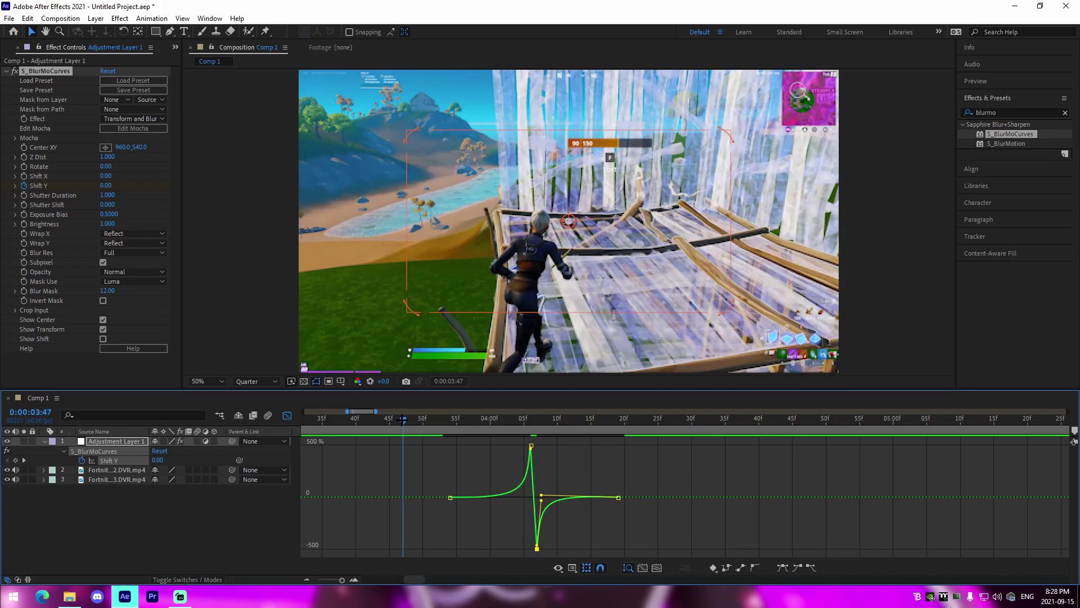
pyautogui.press('space')
pyautogui.press('space')
pyautogui.press('space')
pyautogui.click(434, 416)
pyautogui.moveTo(433, 413); pyautogui.dragTo(470, 414)
pyautogui.click(608, 501)
pyautogui.click(287, 416)
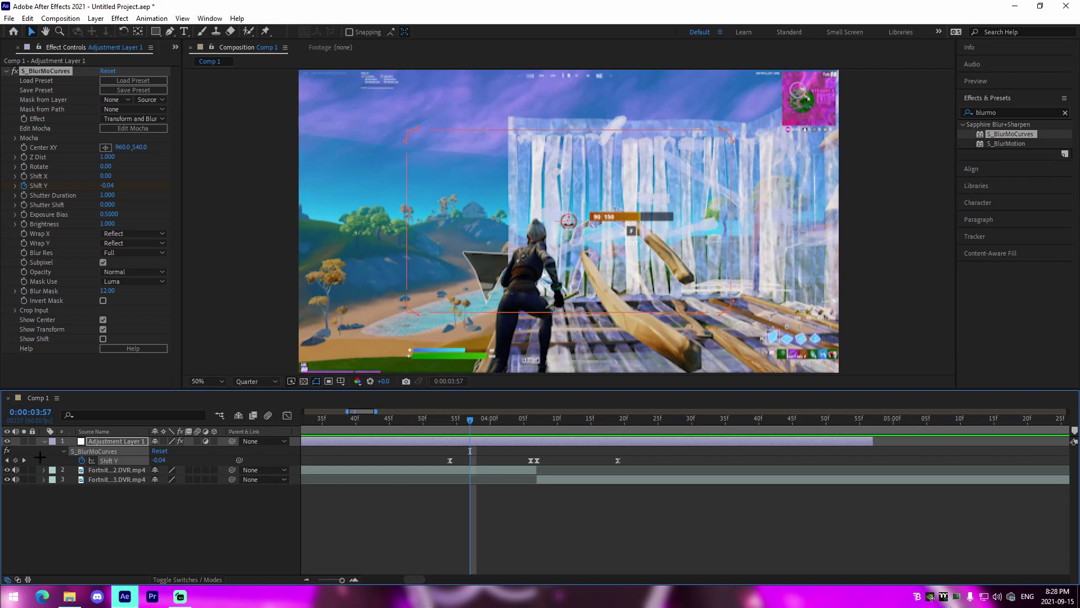
# Step: Collapse the adjustment layer's properties, select the layer and undo the last edit
pyautogui.click(43, 441)
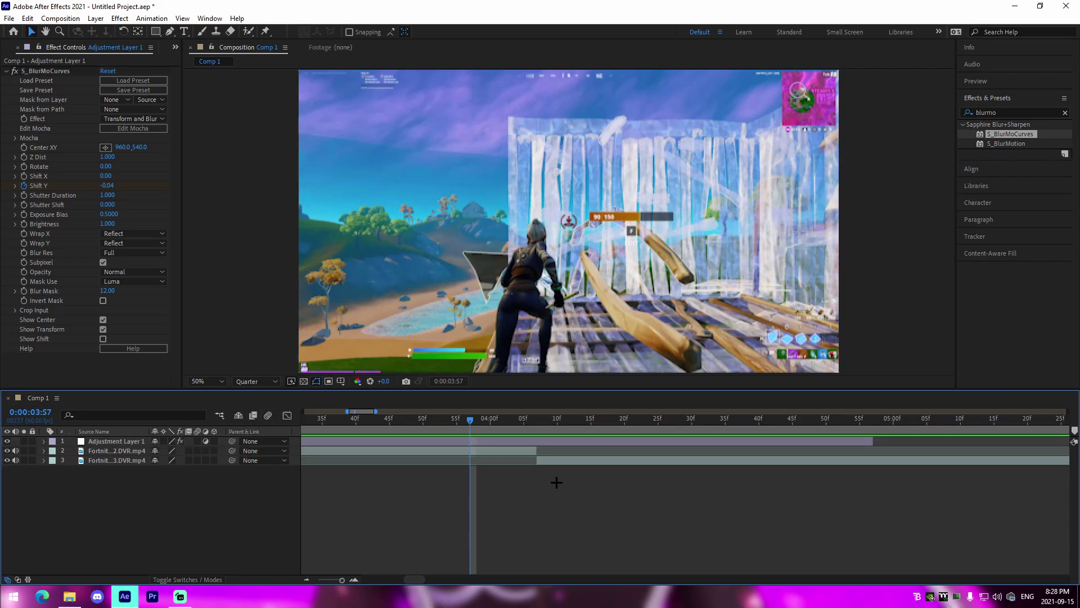
pyautogui.click(535, 440)
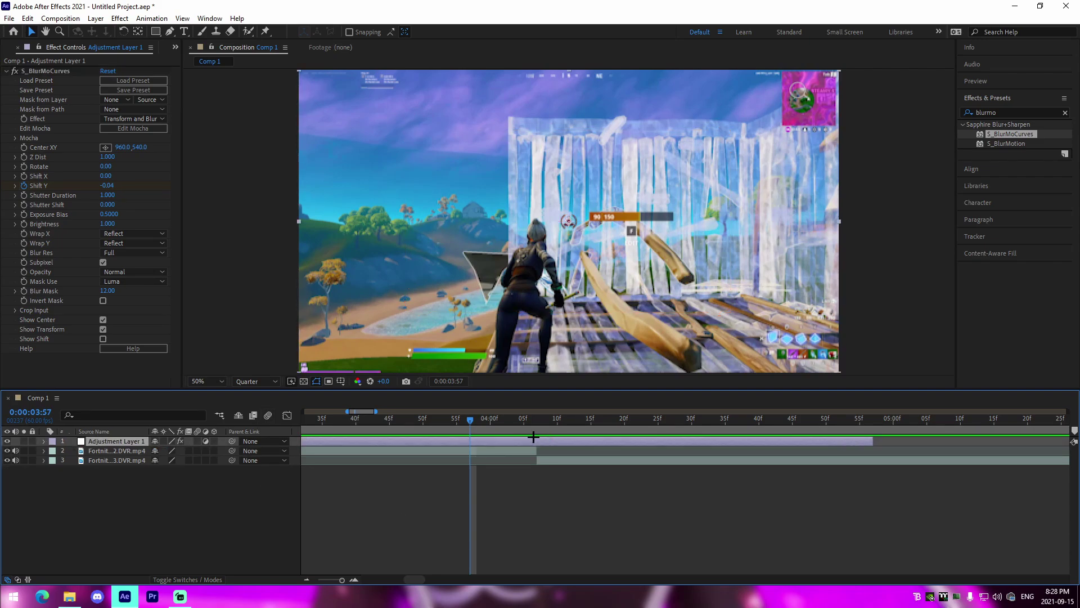
pyautogui.hotkey('ctrl', 'z')
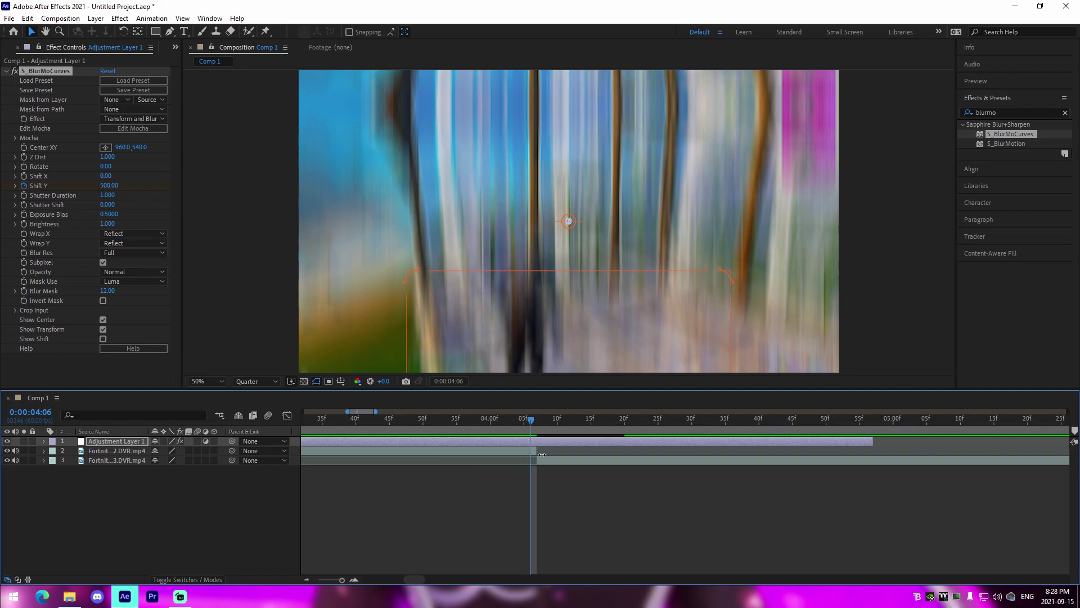